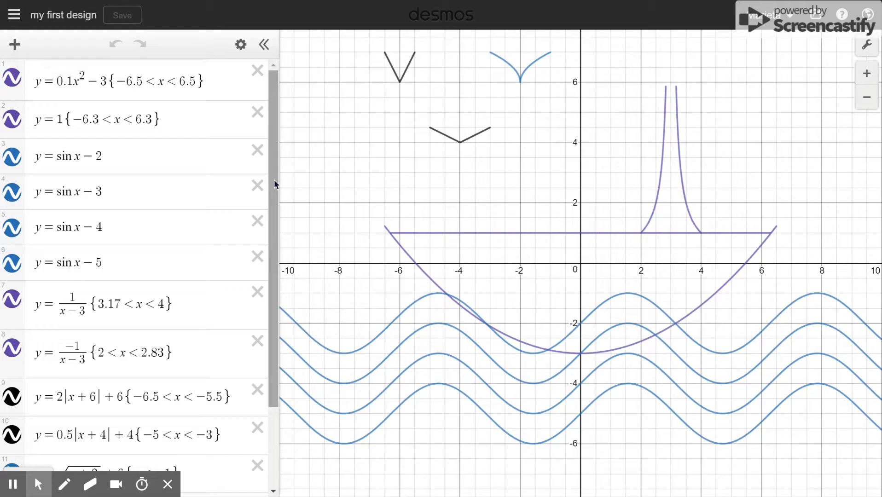
# Step: Multiply sin x by a in y = sin x − 2, add a slider for a, and start its animation
pyautogui.click(274, 179)
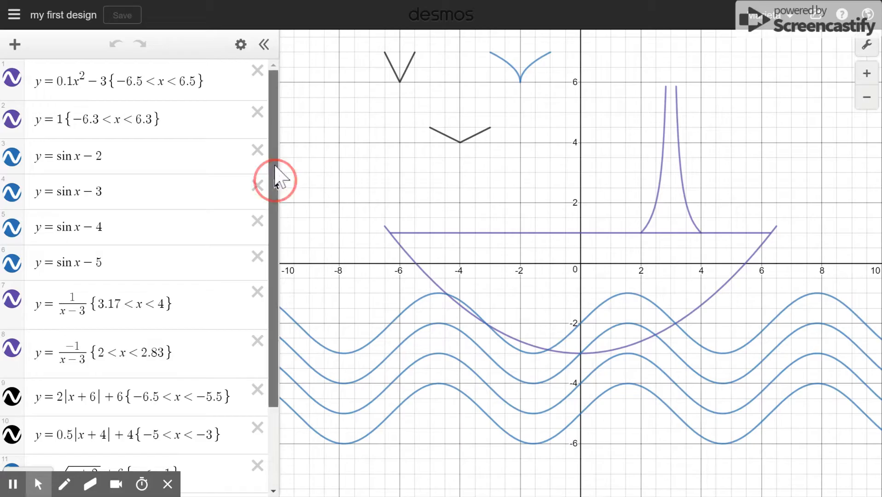
pyautogui.click(275, 173)
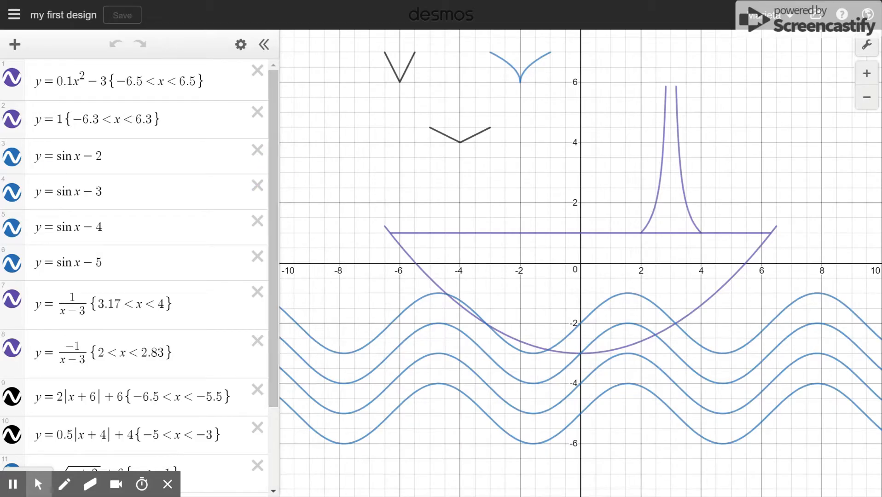
pyautogui.click(55, 158)
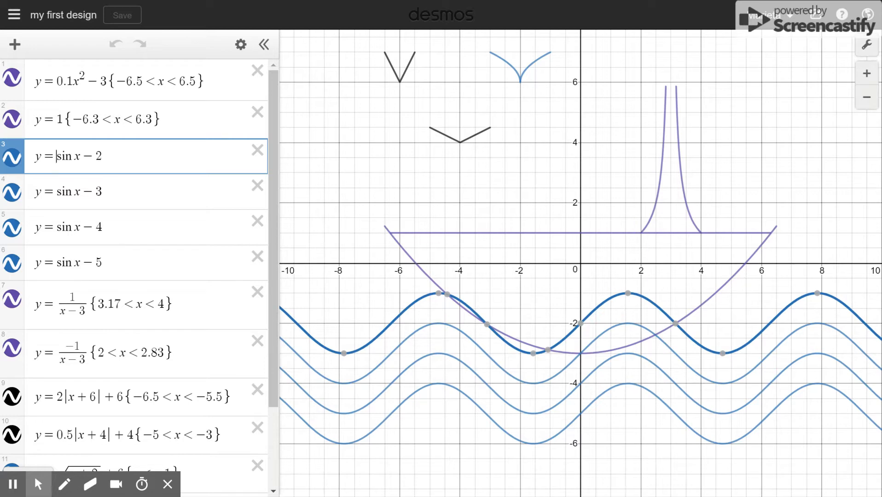
pyautogui.write('a')
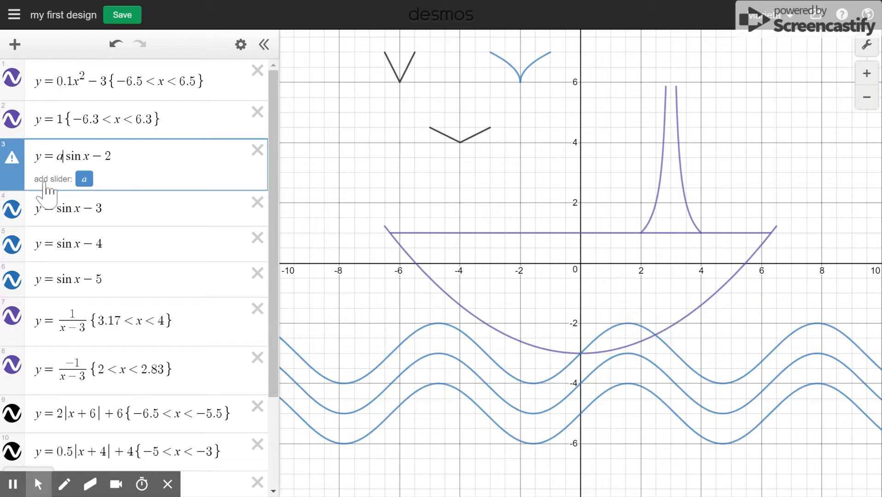
pyautogui.click(84, 180)
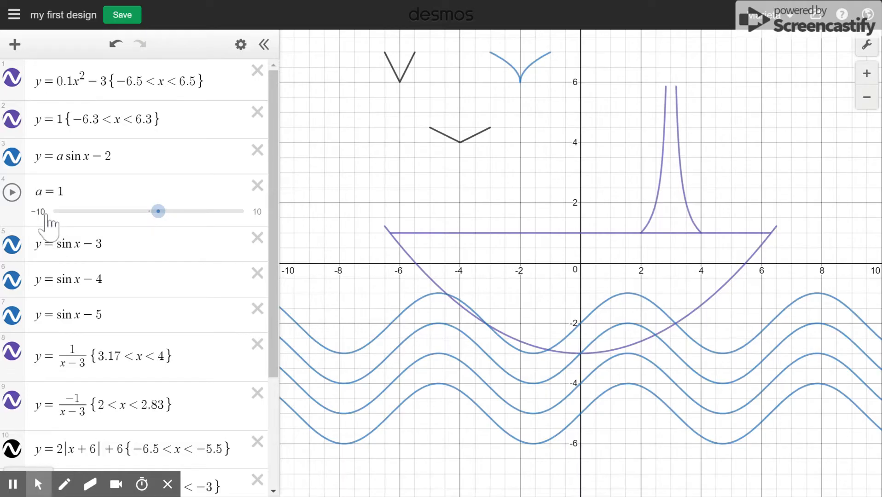
pyautogui.click(12, 192)
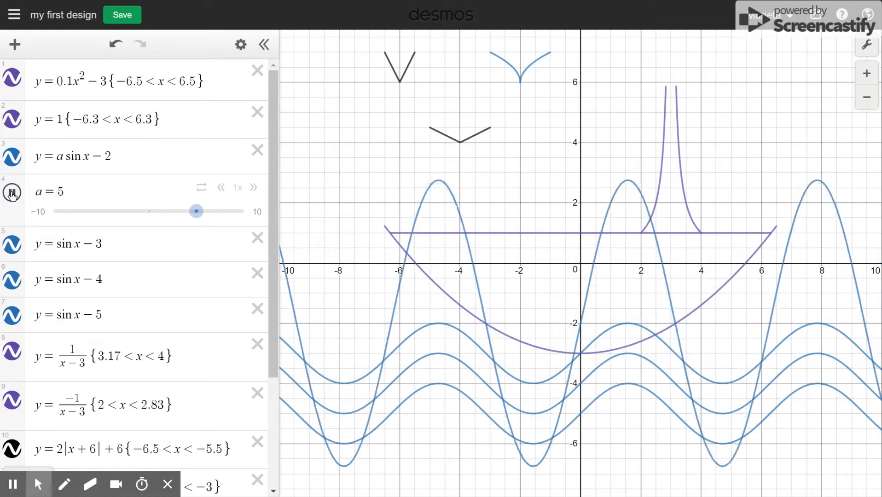
# Step: Limit slider a to the range 1 to 5 and play its animation
pyautogui.click(42, 212)
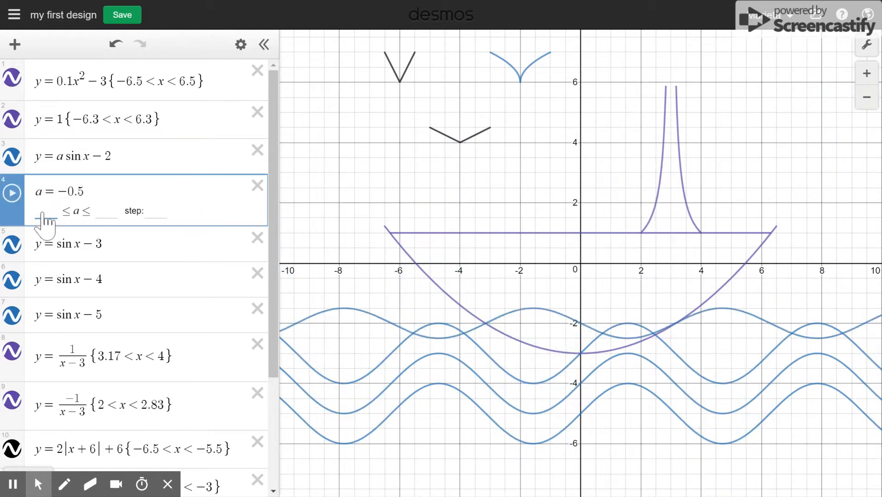
pyautogui.write('1')
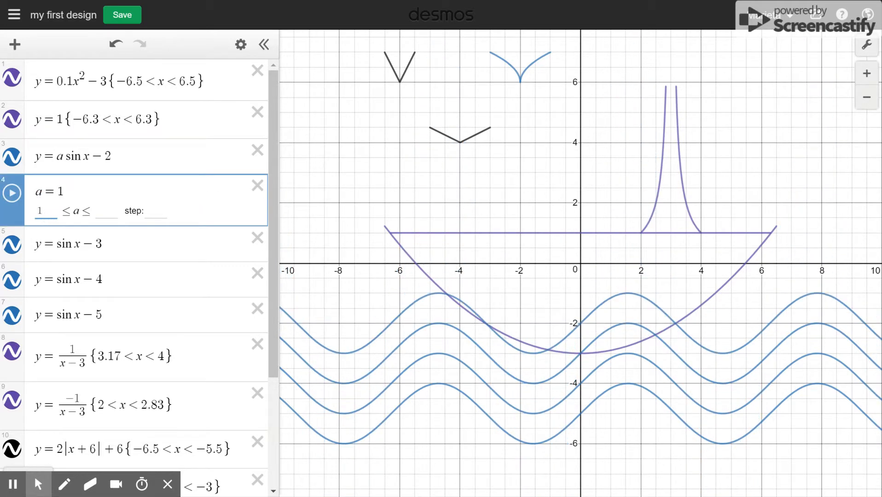
pyautogui.click(102, 213)
pyautogui.click(13, 193)
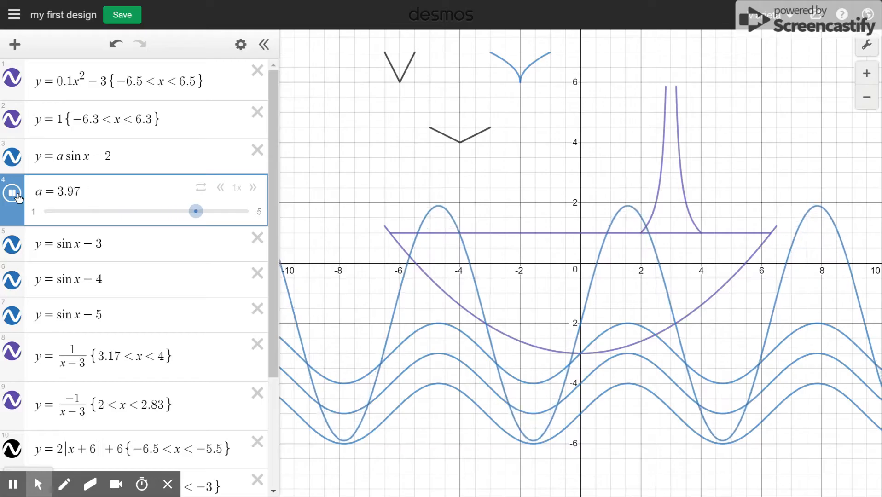
# Step: Set the upper limit of slider a to 3 and restart its animation
pyautogui.click(261, 214)
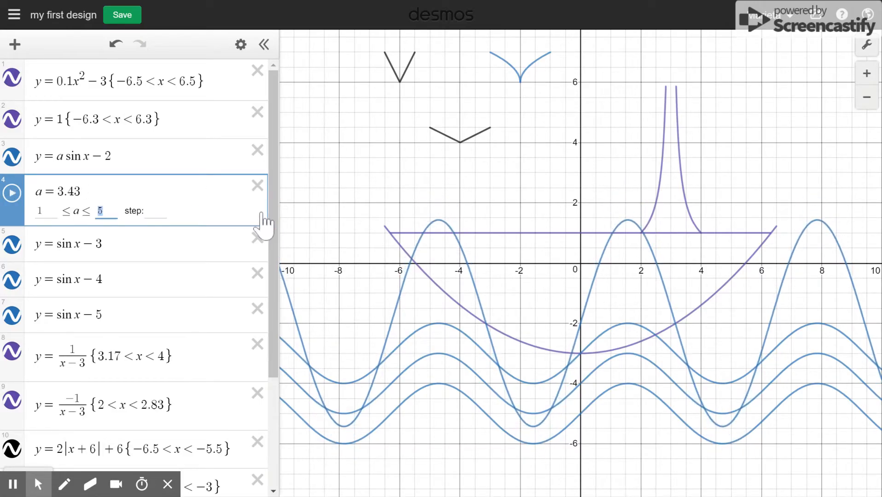
pyautogui.write('3')
pyautogui.click(12, 193)
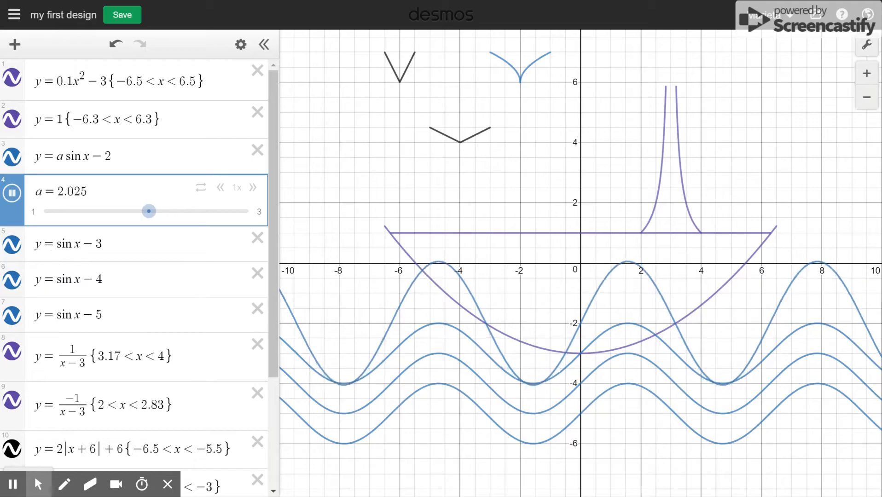
# Step: Multiply sin x by a in the other three waves, y = sin x − 3, y = sin x − 4 and y = sin x − 5
pyautogui.click(57, 244)
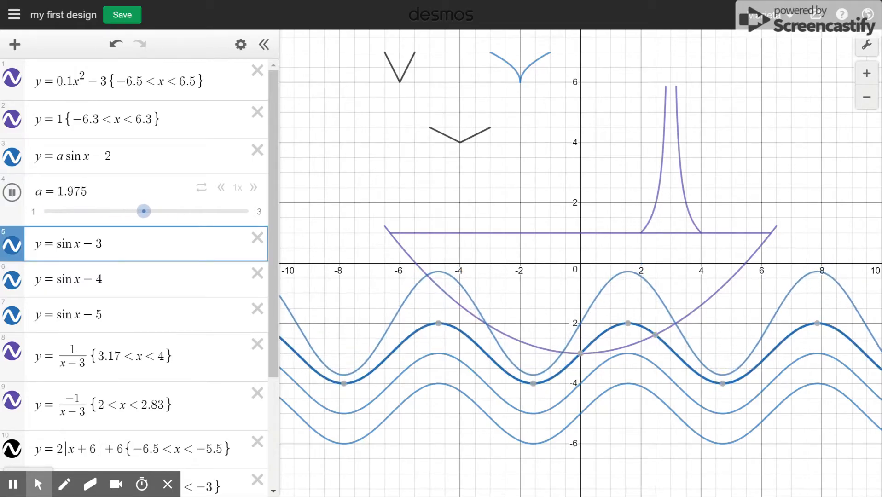
pyautogui.write('a')
pyautogui.click(58, 280)
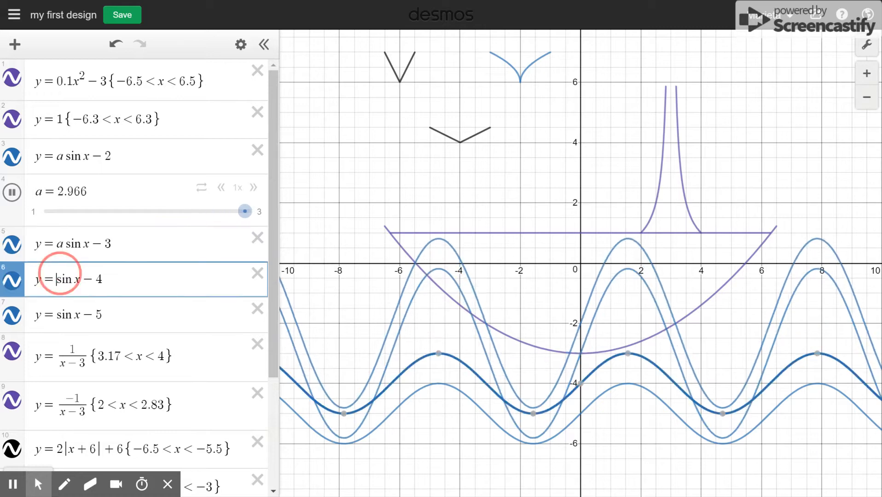
pyautogui.write('a')
pyautogui.click(57, 315)
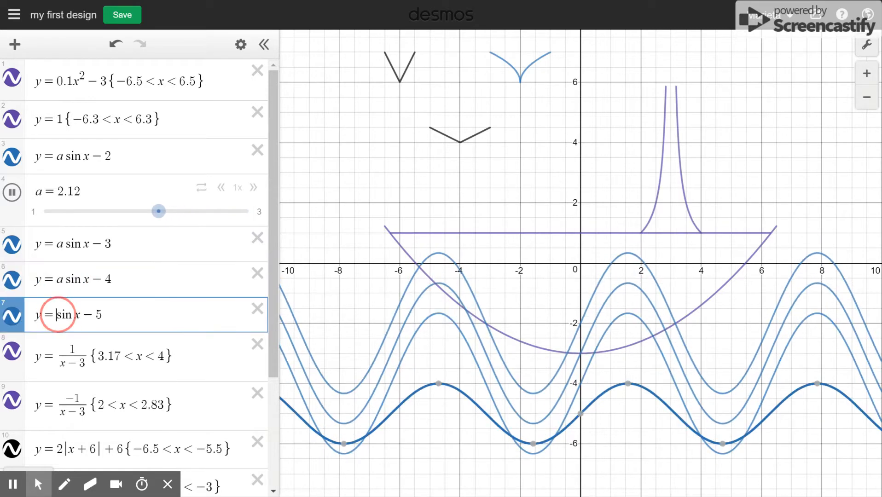
pyautogui.write('a')
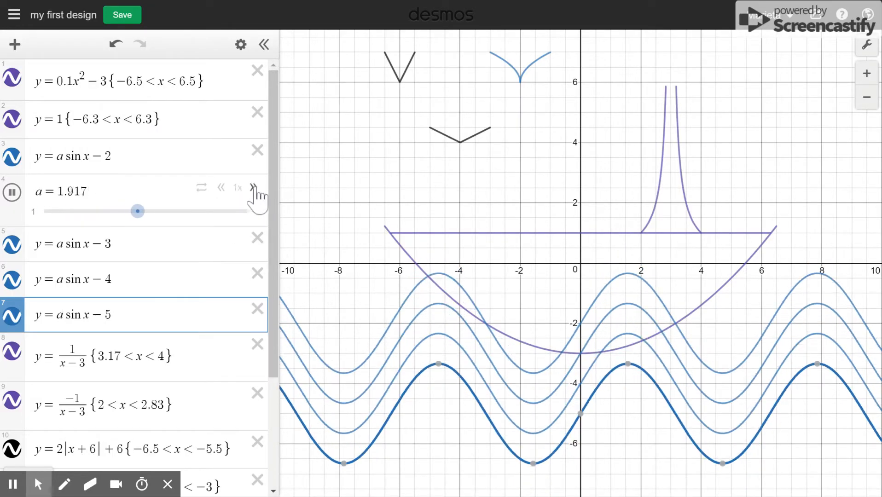
# Step: Try animation speeds from 0.75x to 2x for slider a, return it to 1x, and switch its repeat mode
pyautogui.click(253, 188)
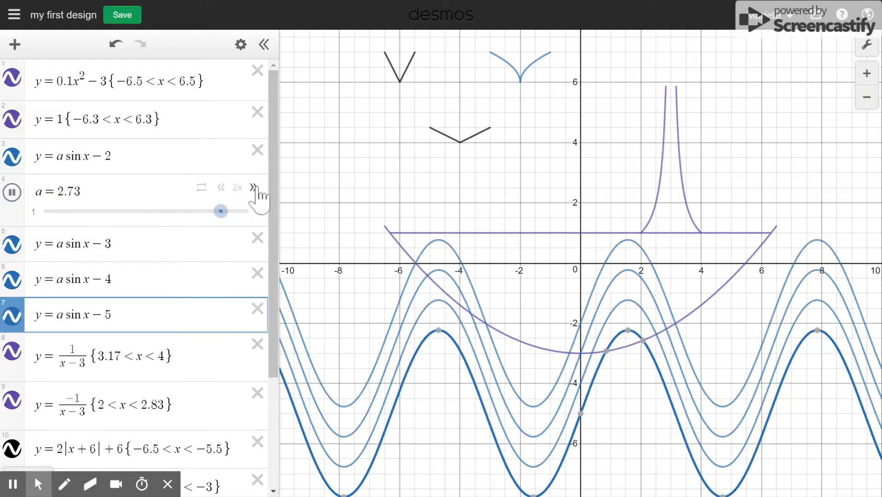
pyautogui.click(221, 188)
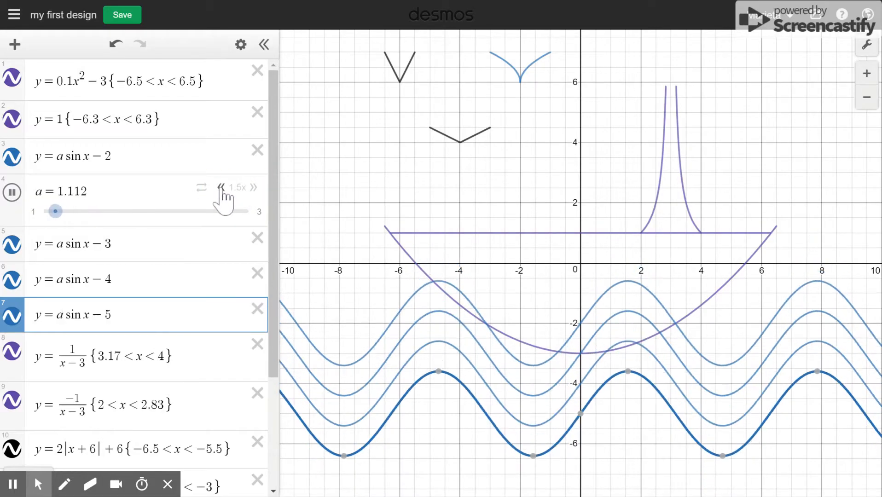
pyautogui.click(221, 188)
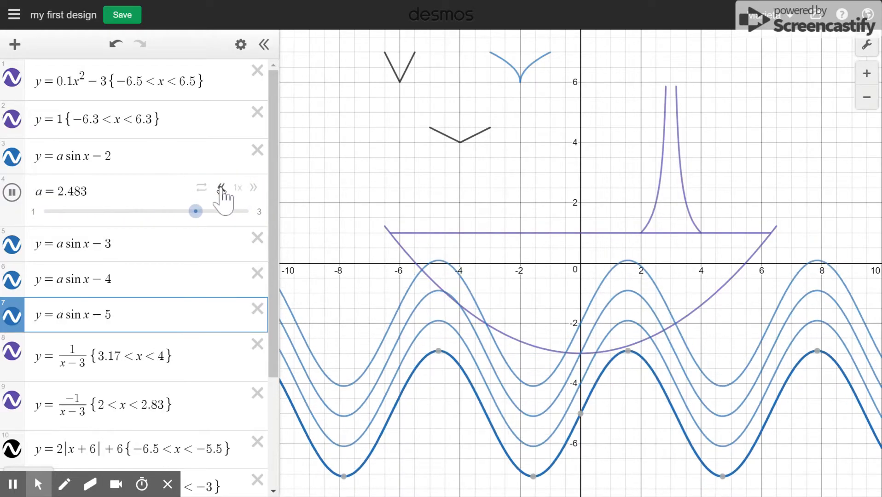
pyautogui.click(220, 187)
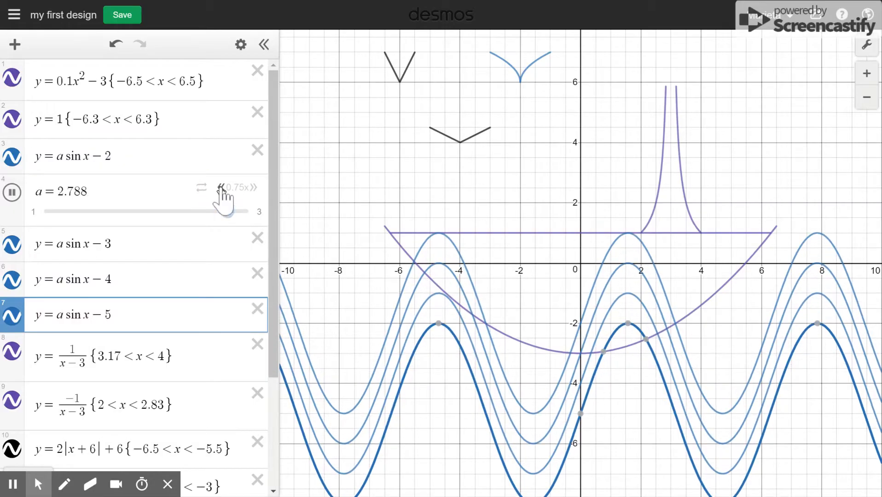
pyautogui.click(253, 187)
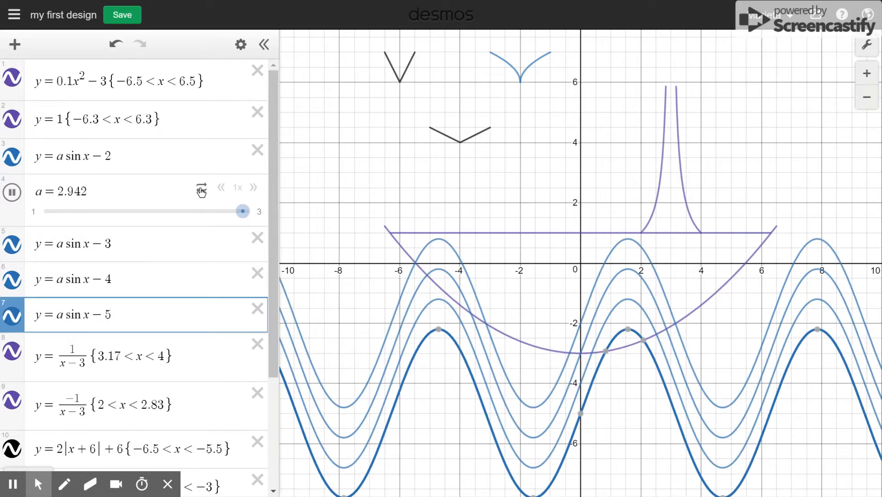
pyautogui.click(201, 189)
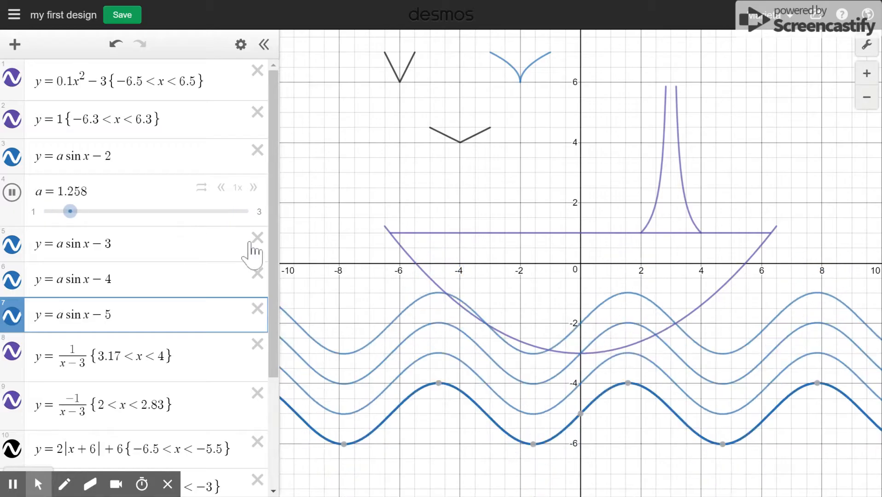
# Step: Multiply the square roots by a in both bird equations, √(x+2) + 6 and √(−(x+2)) + 6
pyautogui.moveTo(273, 234); pyautogui.dragTo(271, 362)
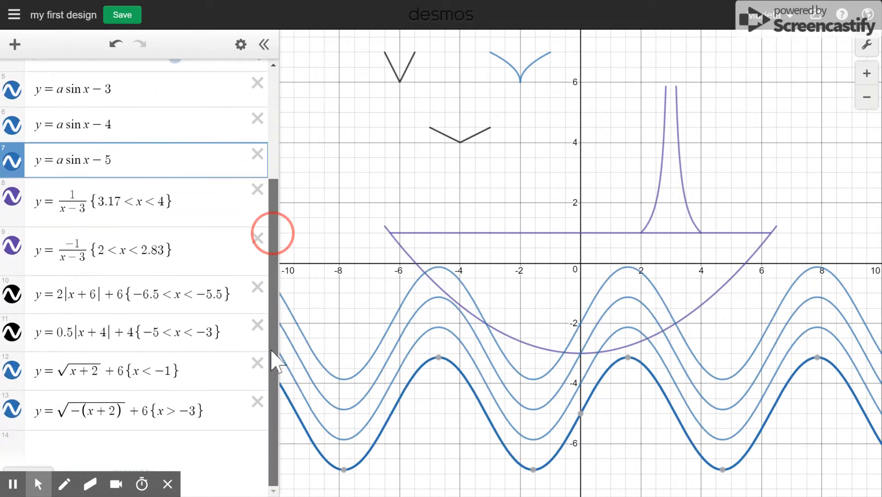
pyautogui.click(56, 371)
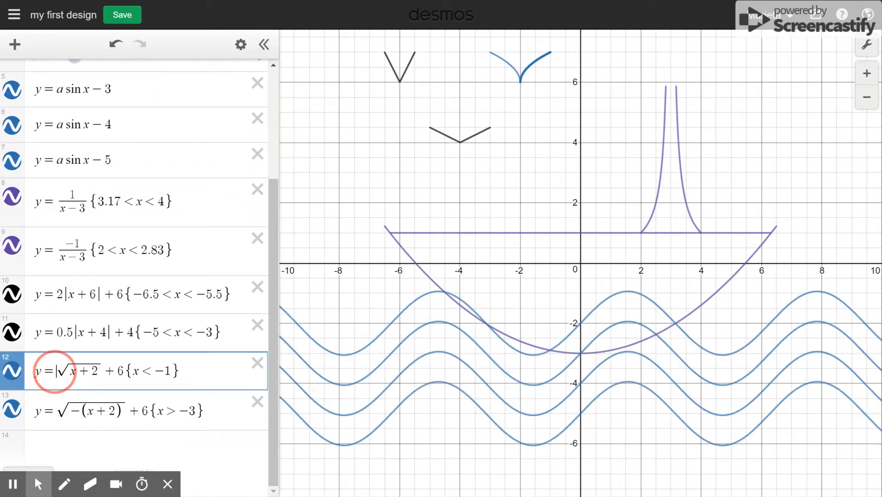
pyautogui.write('a')
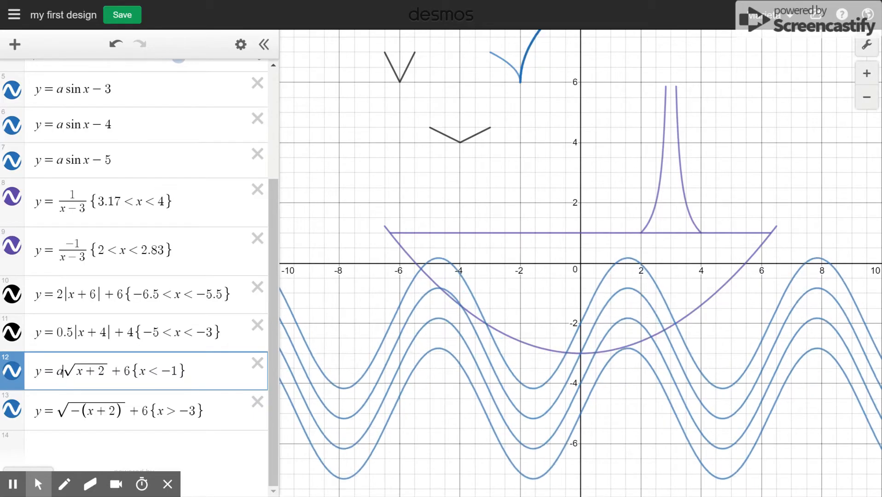
pyautogui.click(56, 413)
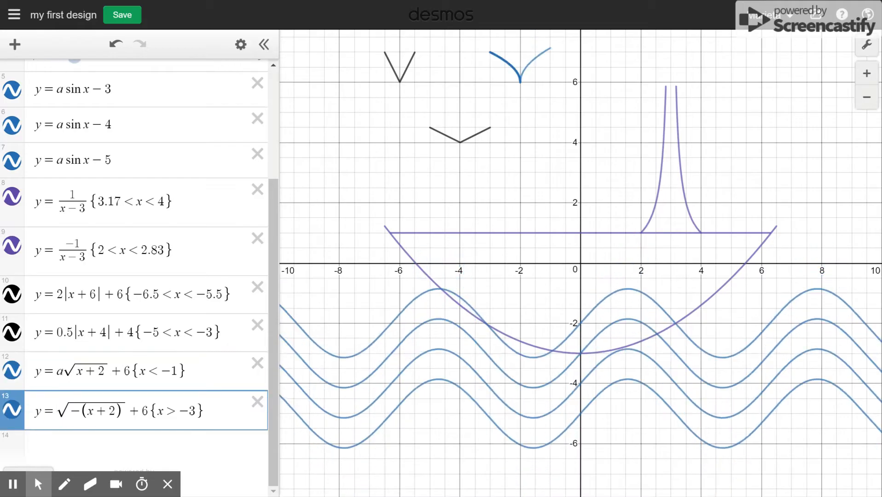
pyautogui.write('a')
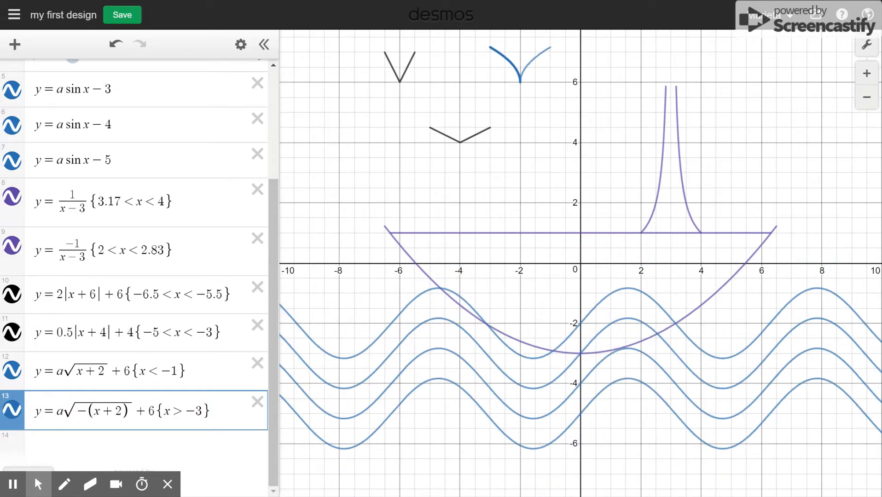
# Step: Insert the factor a · before 2|x + 6| and before 0.5|x + 4| in the two absolute-value equations
pyautogui.click(57, 295)
pyautogui.write('a')
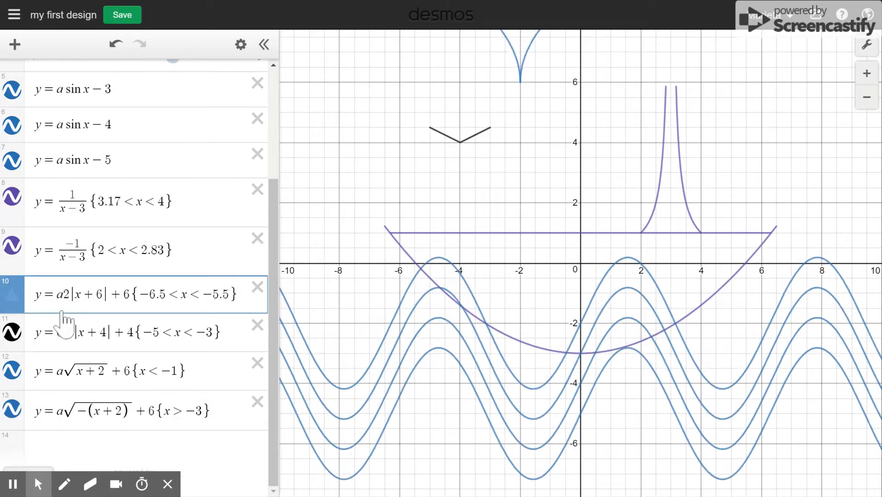
pyautogui.write('*')
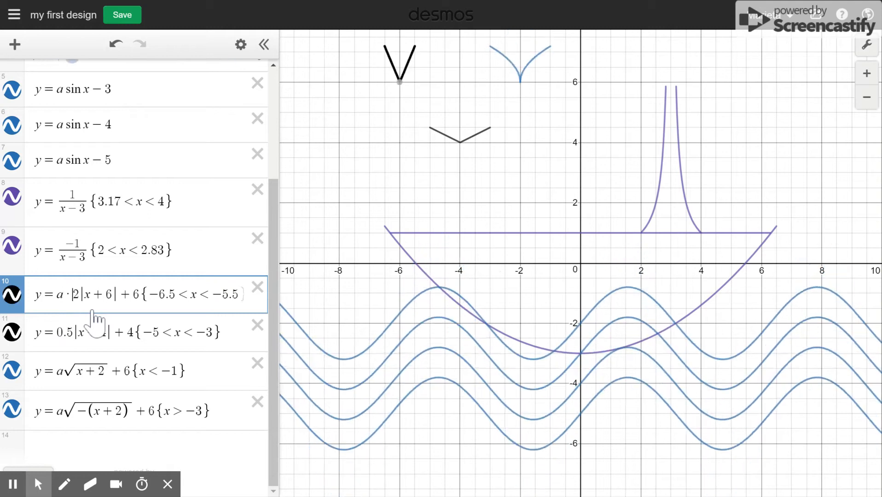
pyautogui.click(59, 332)
pyautogui.write('a*')
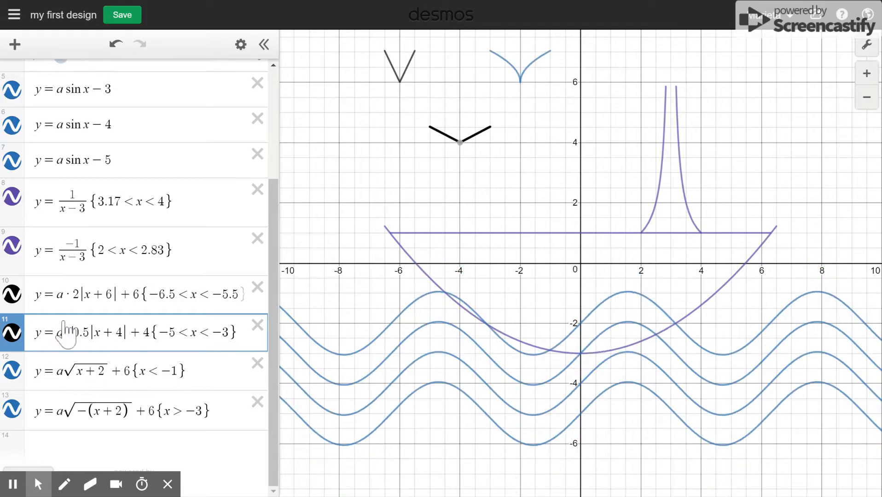
# Step: Replace a with b in the 2|x + 6| equation and add a slider for b limited to 0.5 to 2
pyautogui.doubleClick(59, 295)
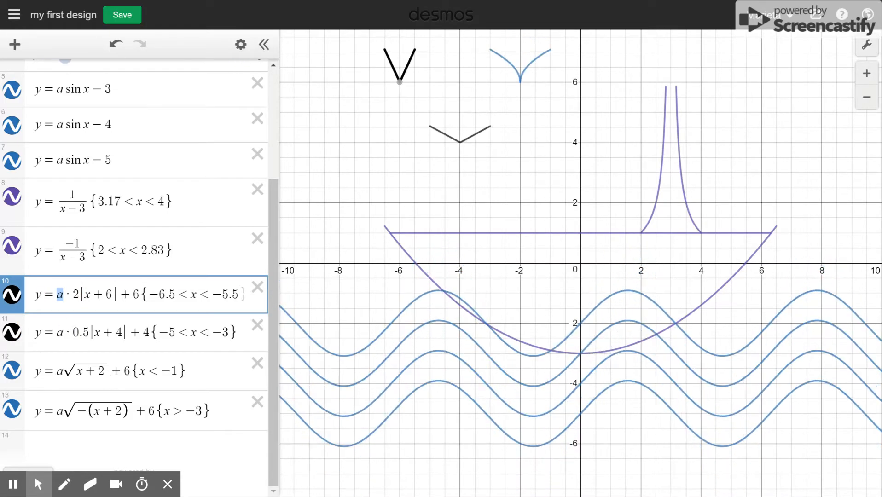
pyautogui.write('b')
pyautogui.click(86, 317)
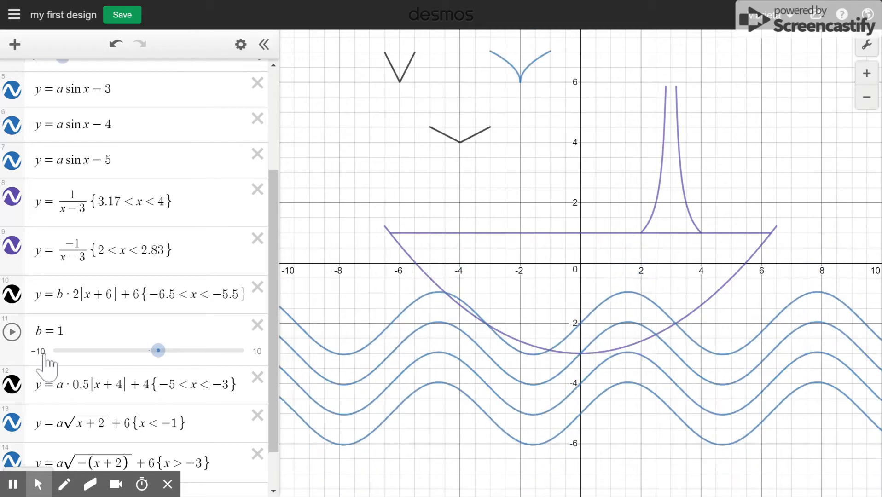
pyautogui.click(40, 351)
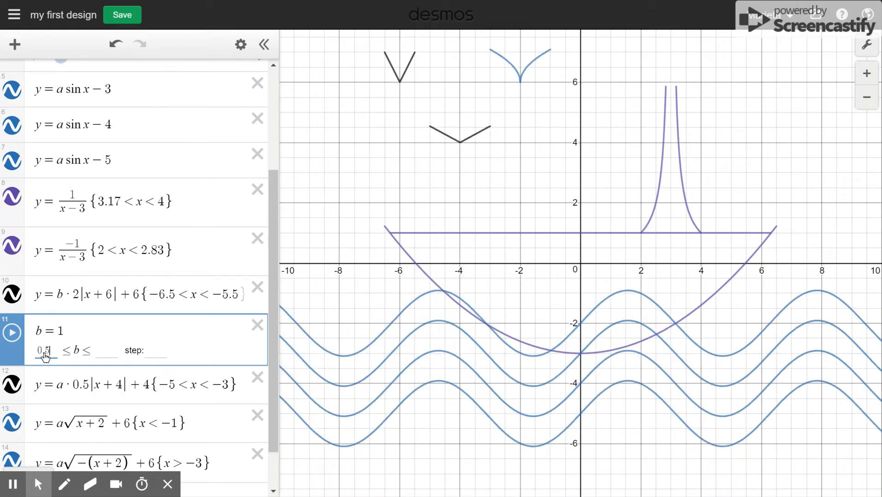
pyautogui.click(106, 353)
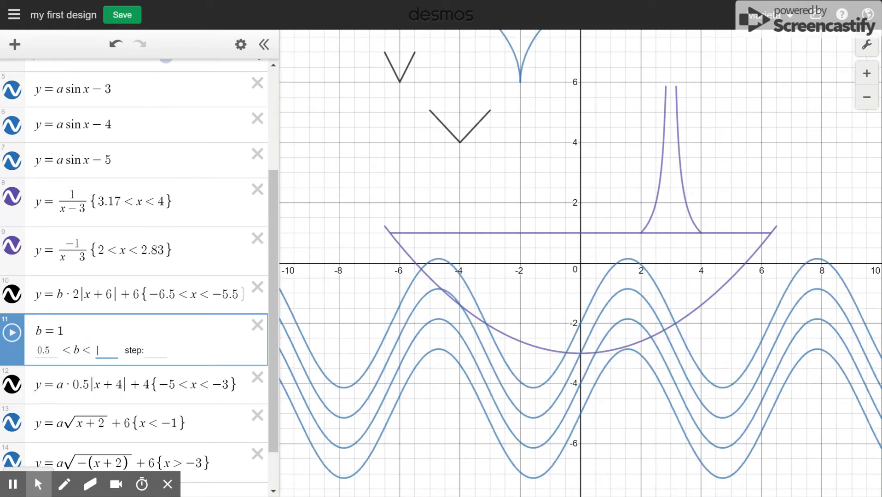
pyautogui.write('2')
# Step: Replace the factor a with b in the 0.5|x + 4| equation
pyautogui.click(63, 384)
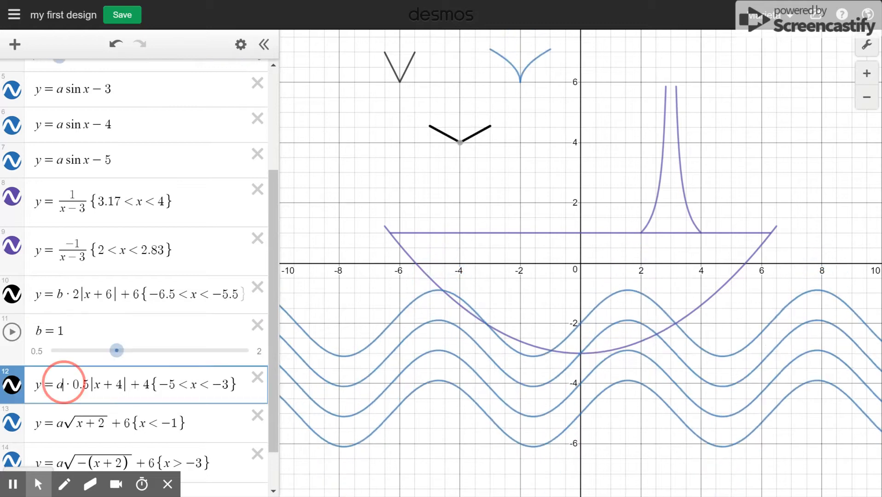
pyautogui.doubleClick(60, 385)
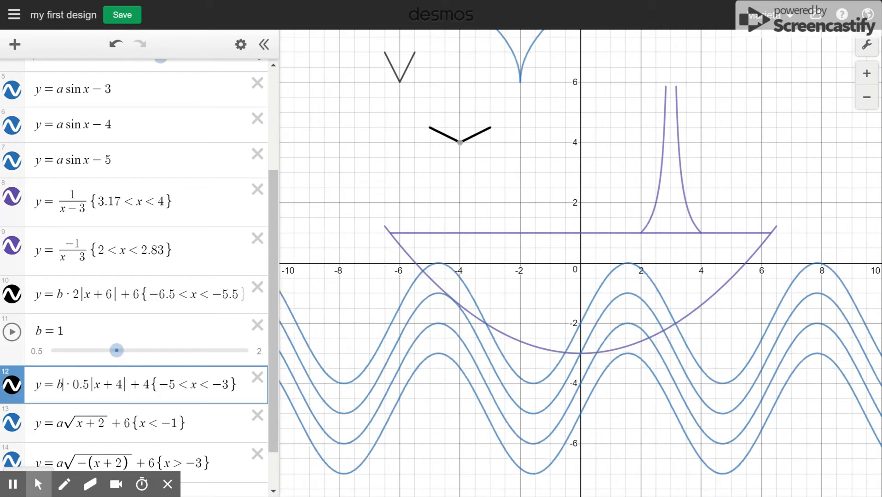
# Step: Replace the factor a with b in both square-root bird equations and play the b slider animation
pyautogui.doubleClick(59, 421)
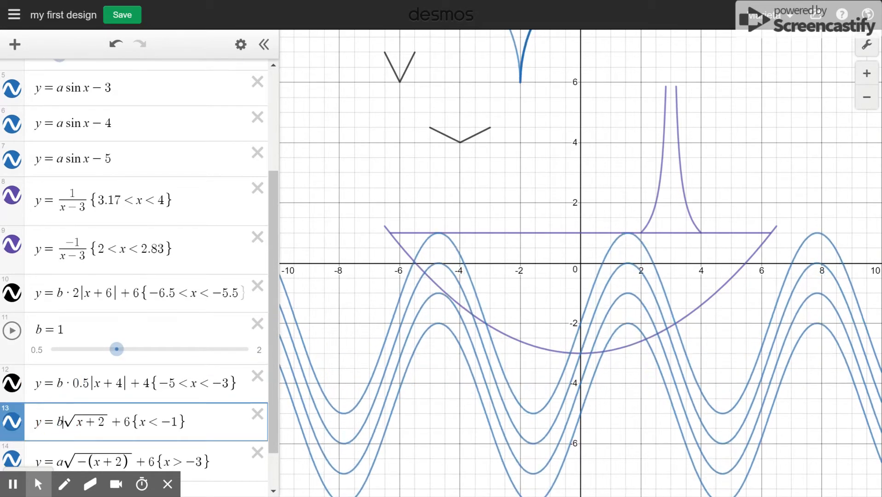
pyautogui.moveTo(273, 308); pyautogui.dragTo(273, 351)
pyautogui.doubleClick(59, 411)
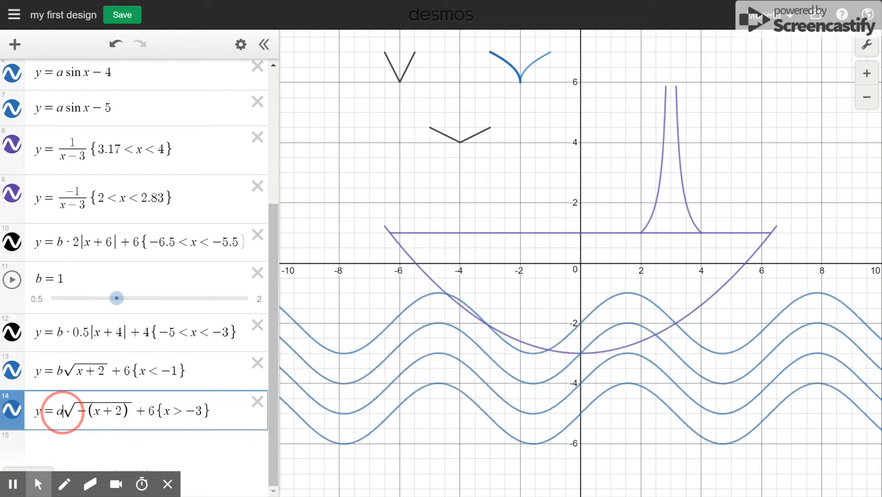
pyautogui.click(11, 280)
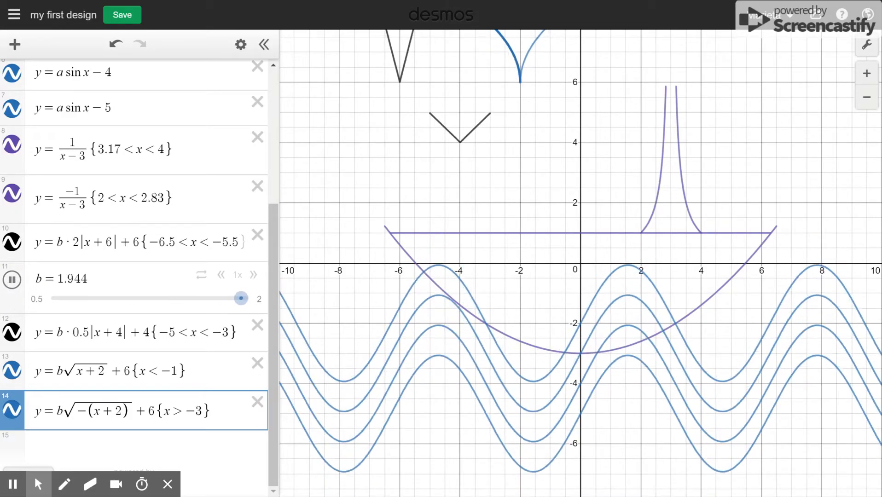
# Step: Add + b after the constant 6 in both square-root equations, before their domain restrictions
pyautogui.click(275, 334)
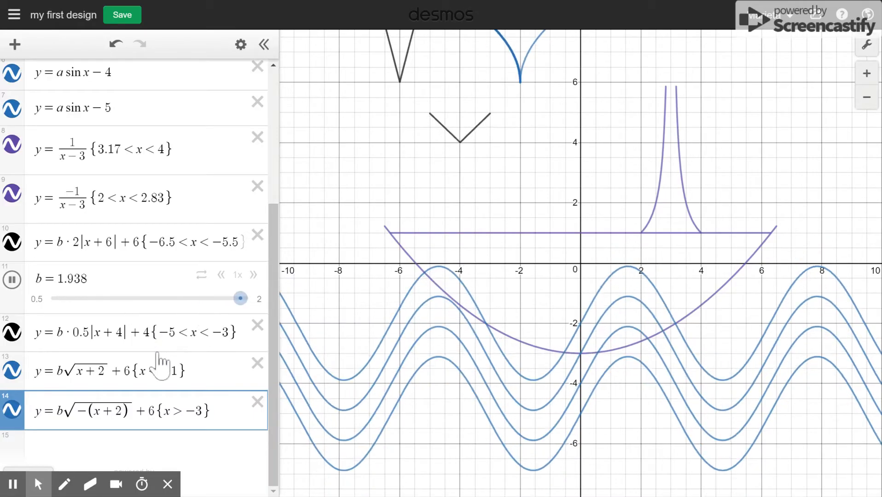
pyautogui.click(131, 371)
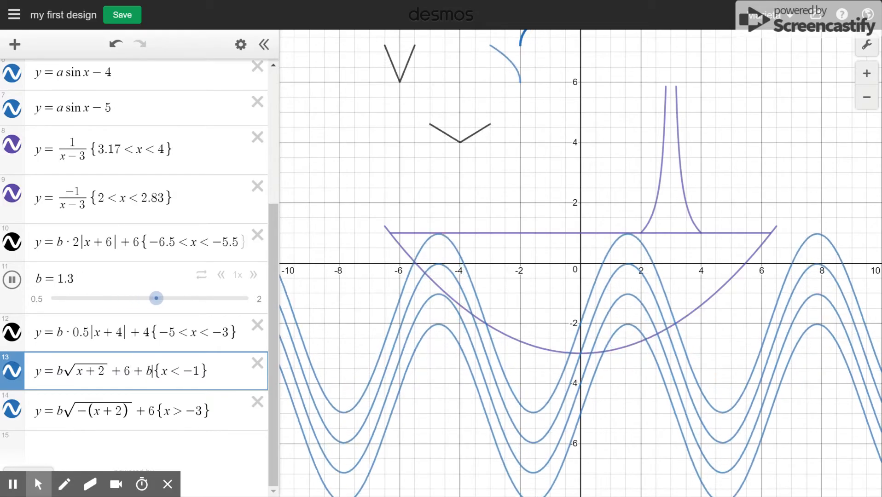
pyautogui.click(154, 411)
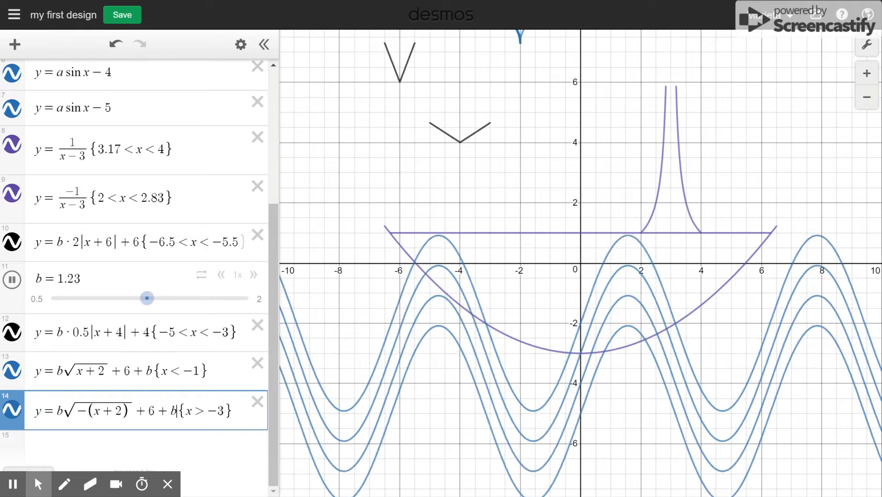
# Step: Add + b after the constants 4 and 6 in the 0.5|x + 4| and 2|x + 6| equations
pyautogui.moveTo(270, 355); pyautogui.dragTo(272, 321)
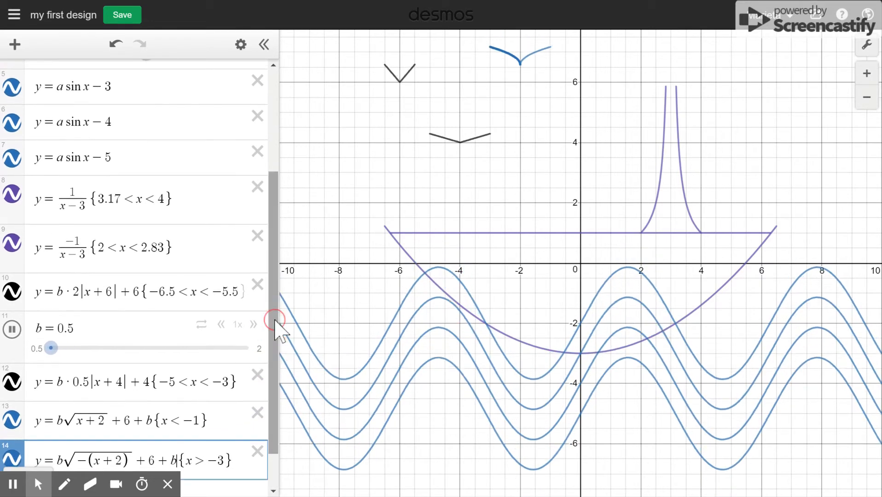
pyautogui.moveTo(729, 151); pyautogui.dragTo(729, 194)
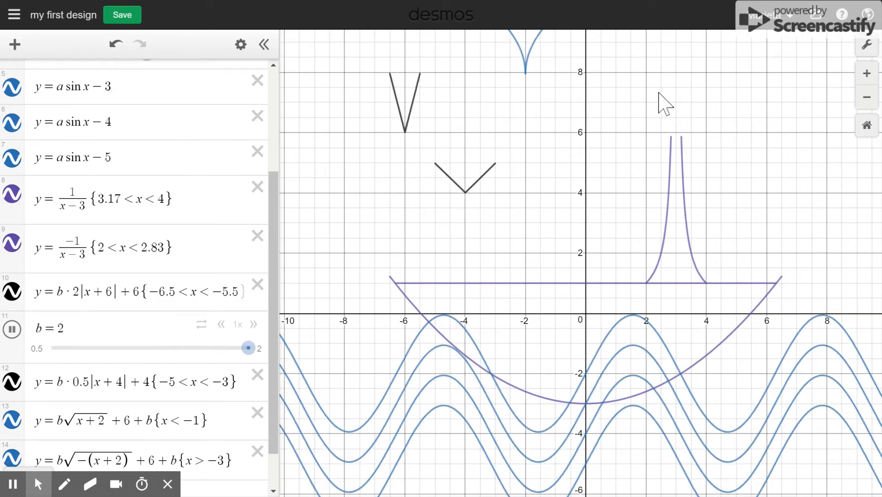
pyautogui.moveTo(659, 100); pyautogui.dragTo(661, 132)
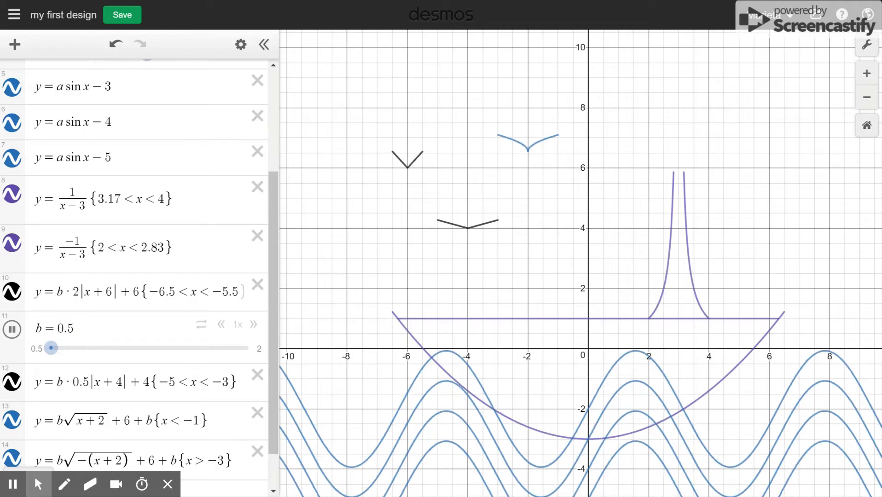
pyautogui.click(149, 381)
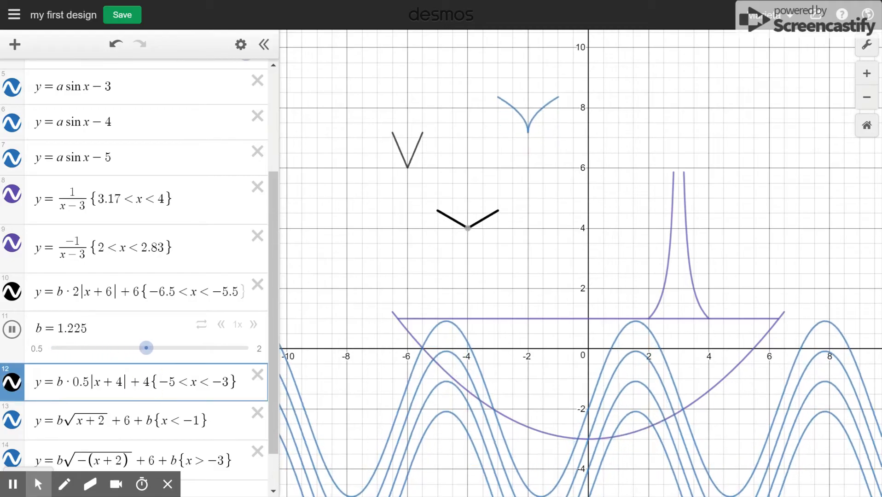
pyautogui.write('+ b')
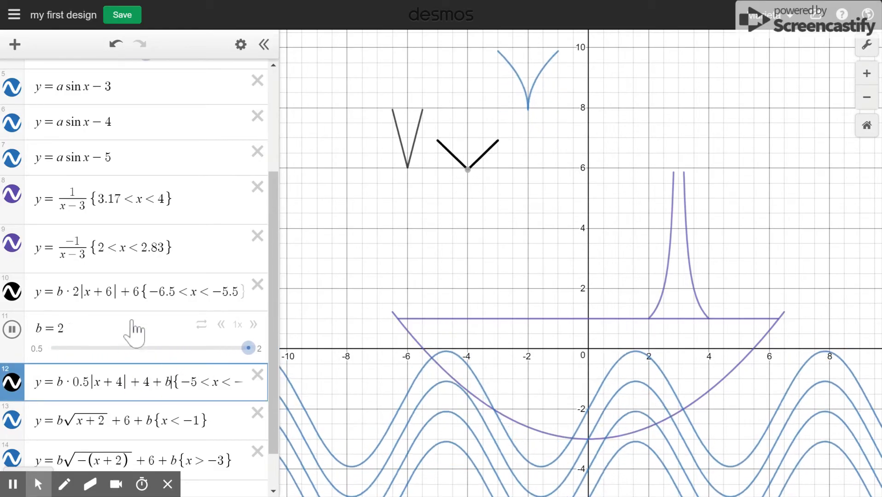
pyautogui.click(141, 292)
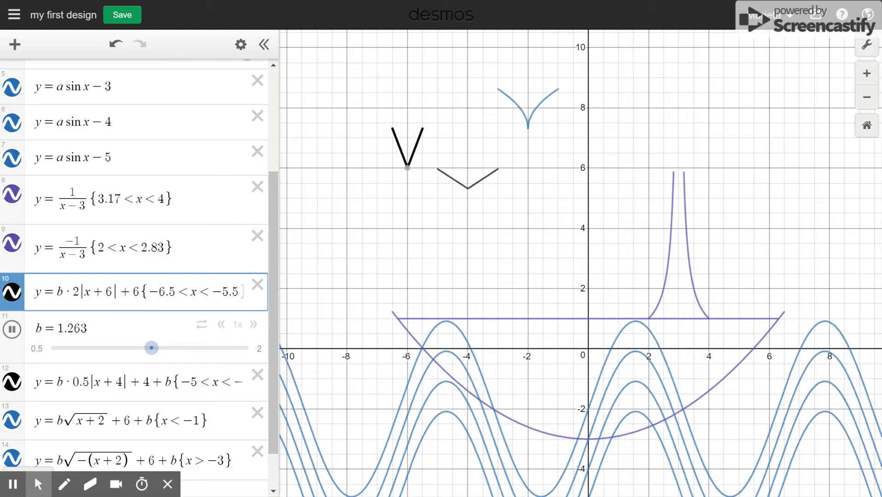
pyautogui.write('+b')
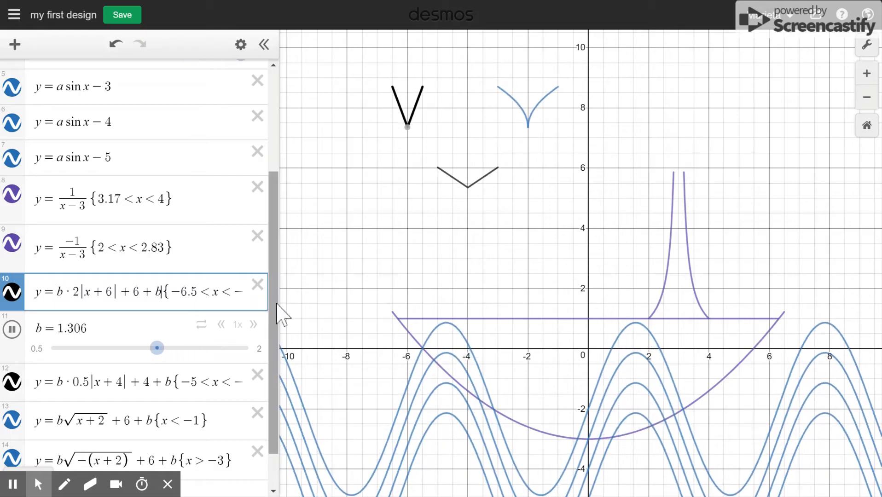
# Step: Insert a folder in the expression list and name it "controls - sliders"
pyautogui.moveTo(275, 302); pyautogui.dragTo(274, 332)
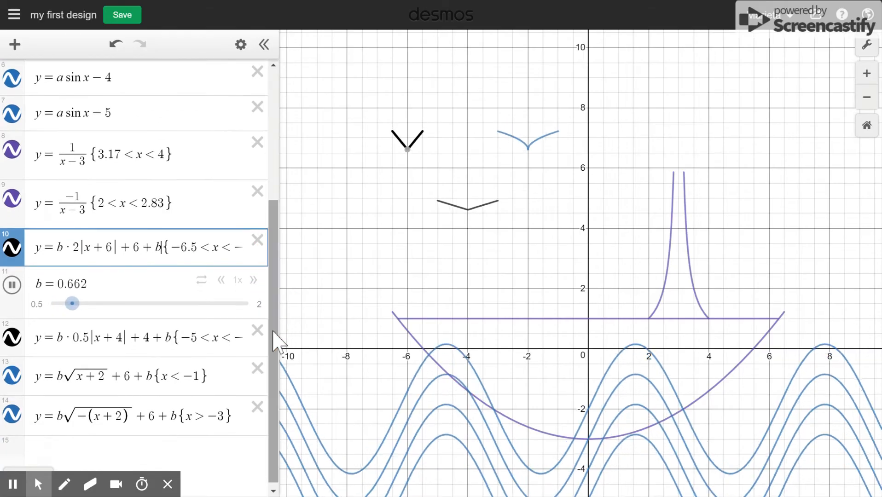
pyautogui.click(19, 52)
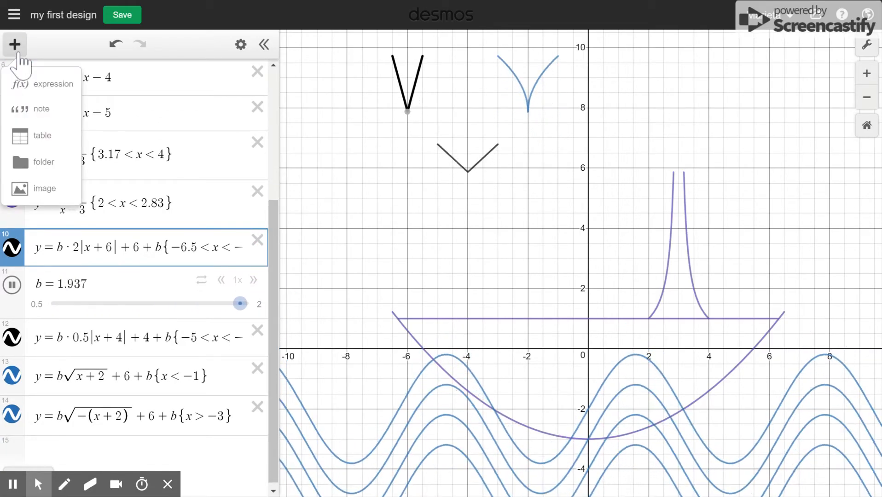
pyautogui.click(46, 165)
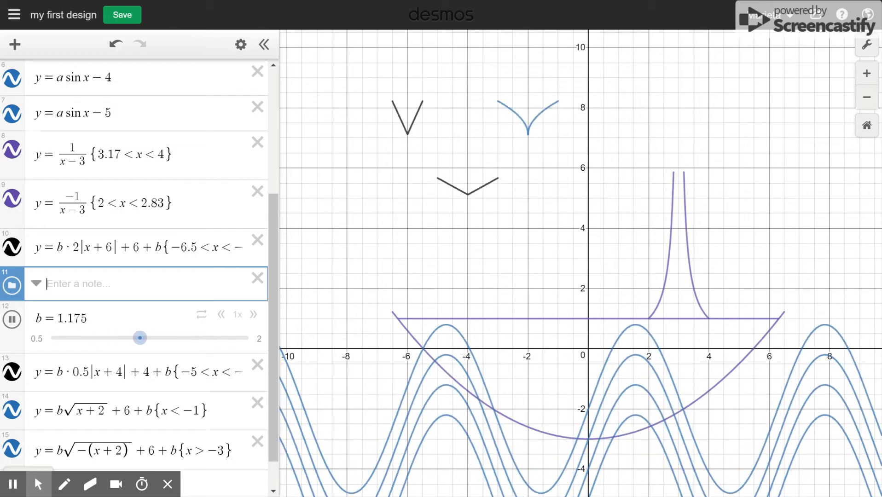
pyautogui.write('controls')
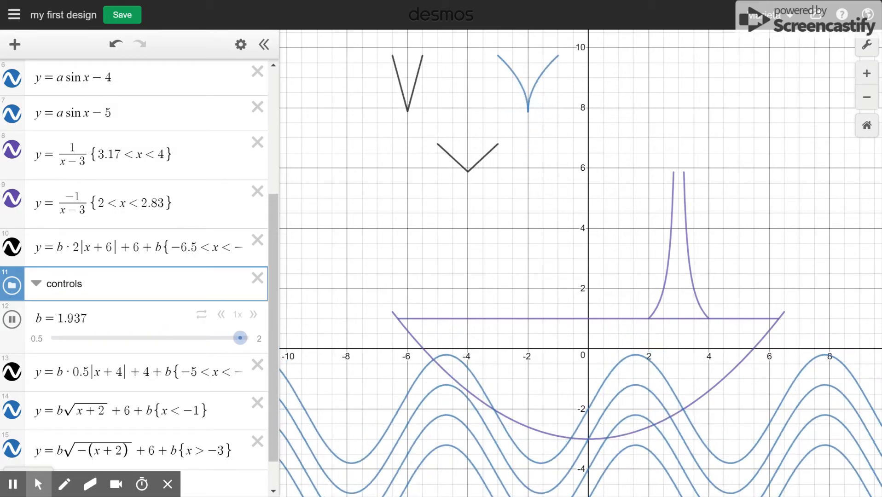
pyautogui.write(' - sliders')
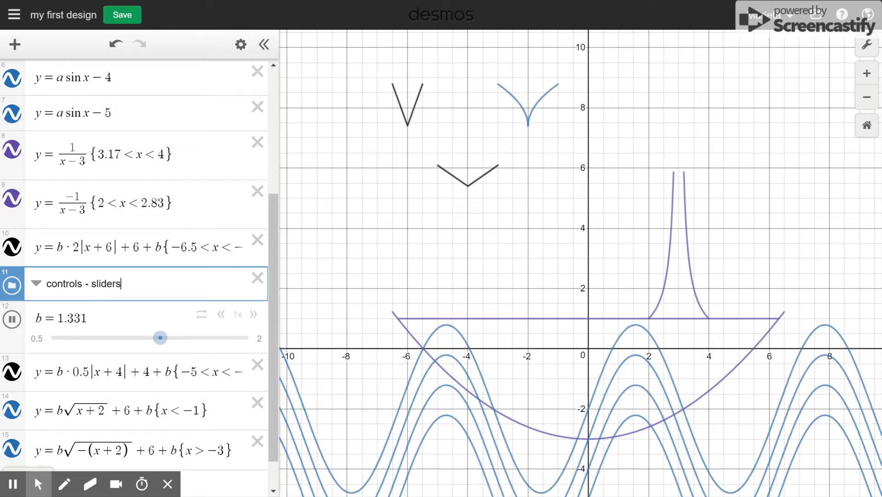
# Step: Move the b and a sliders into the "controls - sliders" folder and collapse it
pyautogui.moveTo(13, 318)
pyautogui.mouseDown()
pyautogui.moveTo(12, 286)
pyautogui.moveTo(23, 294)
pyautogui.moveTo(20, 322)
pyautogui.moveTo(16, 314)
pyautogui.moveTo(30, 323)
pyautogui.mouseUp()
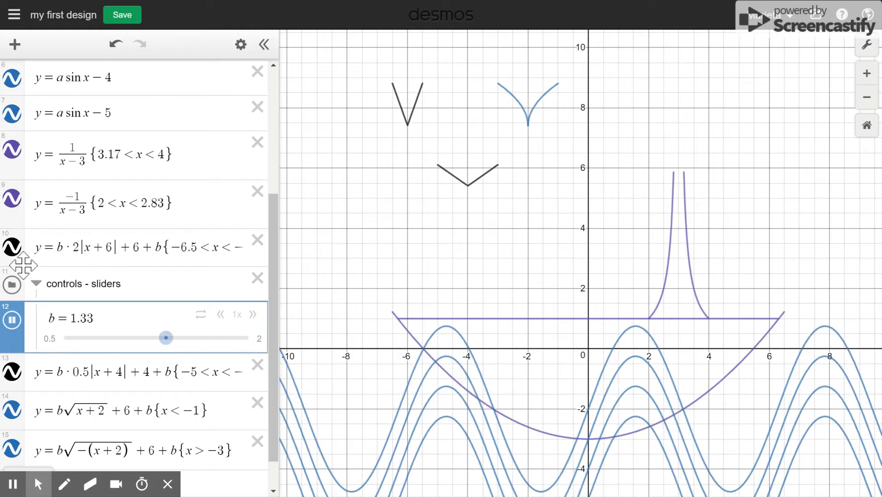
pyautogui.moveTo(276, 248); pyautogui.dragTo(278, 188)
pyautogui.moveTo(20, 93); pyautogui.dragTo(52, 361)
pyautogui.click(36, 334)
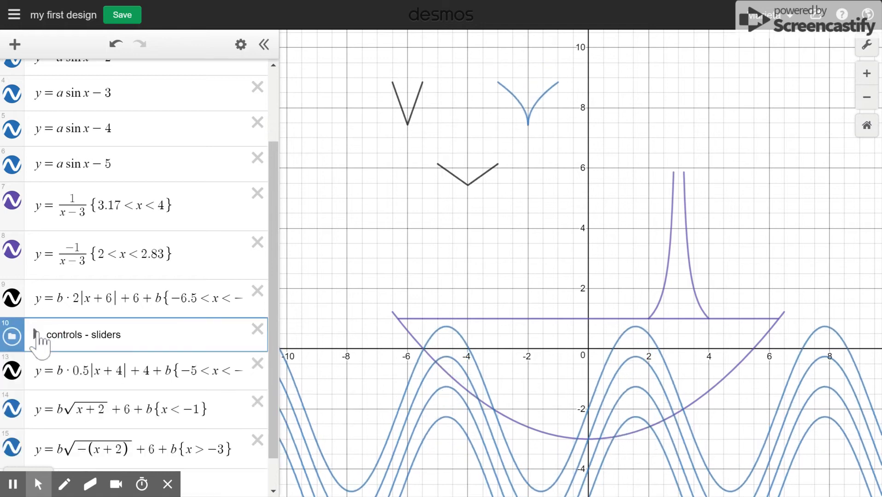
# Step: Insert another folder in the expression list and name it "sinusoidal"
pyautogui.moveTo(276, 275); pyautogui.dragTo(277, 331)
pyautogui.click(15, 44)
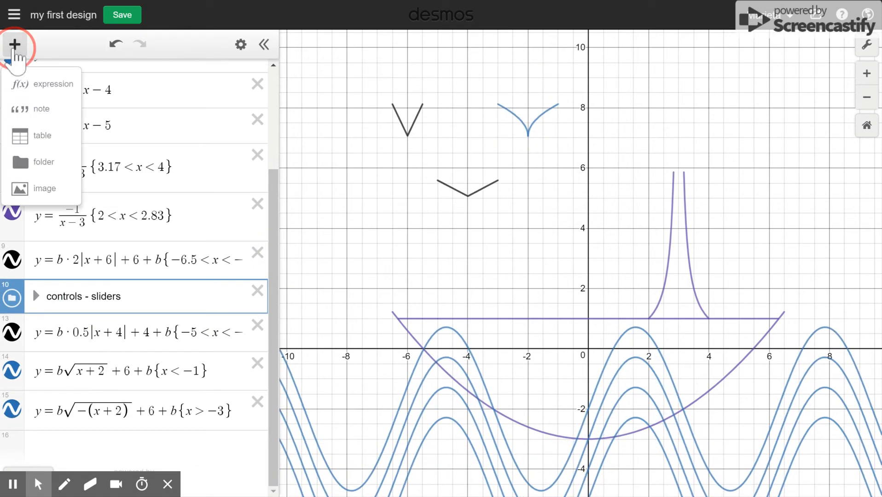
pyautogui.click(44, 162)
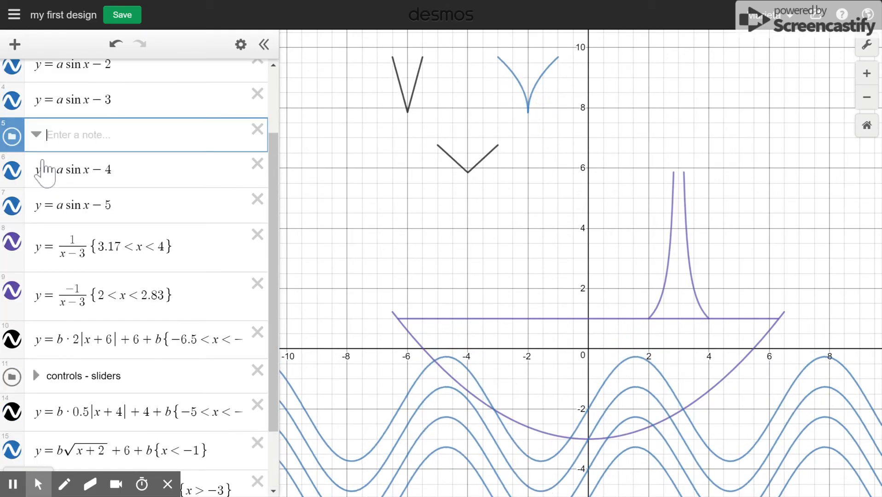
pyautogui.write('sinusoi')
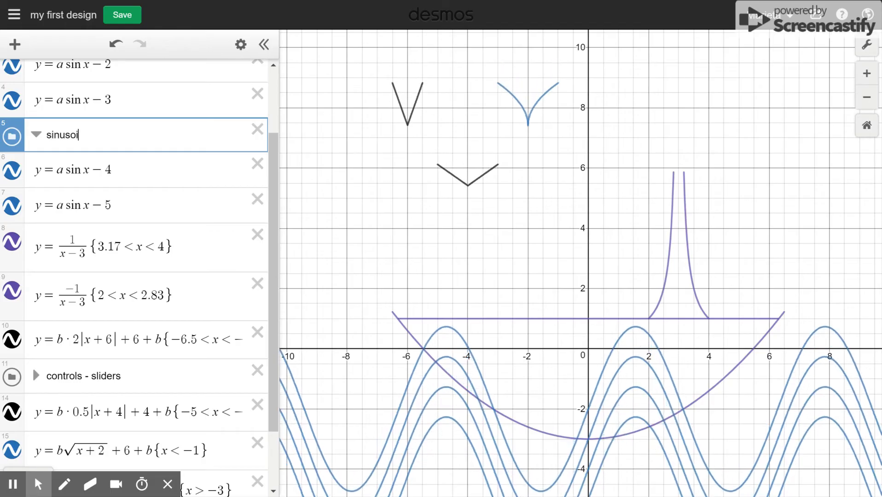
pyautogui.write('dal')
pyautogui.press('Return')
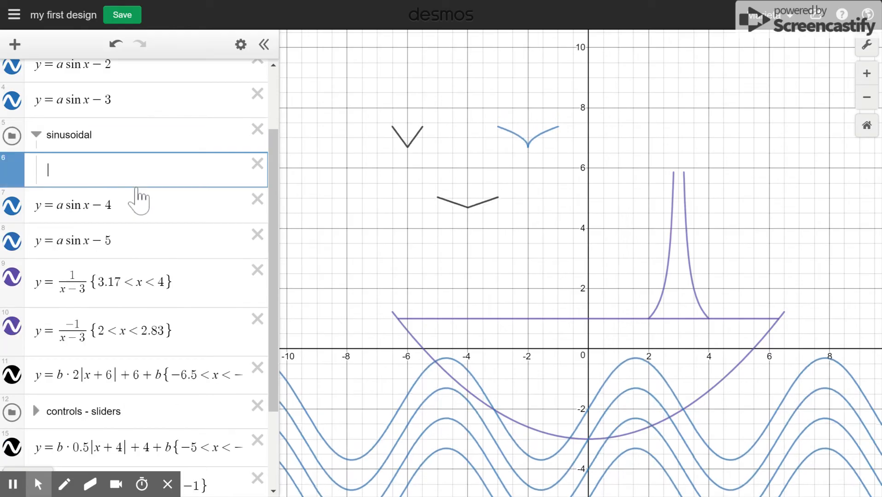
# Step: Move the four a sin x wave equations into the sinusoidal folder, remove its blank row and collapse it
pyautogui.moveTo(13, 216); pyautogui.dragTo(23, 186)
pyautogui.moveTo(20, 248); pyautogui.dragTo(32, 208)
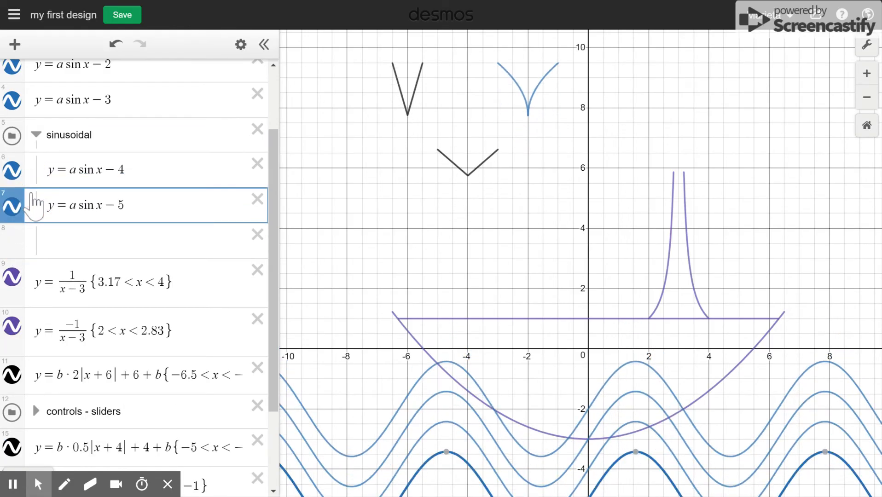
pyautogui.moveTo(16, 98); pyautogui.dragTo(43, 222)
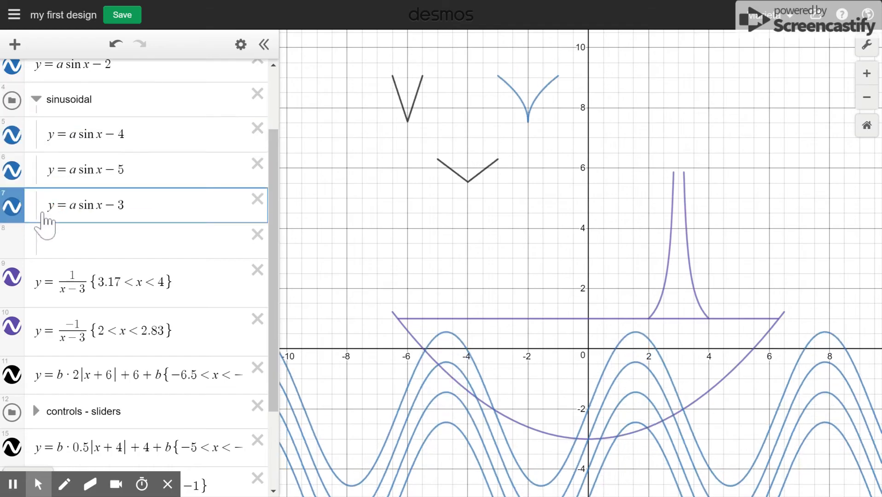
pyautogui.moveTo(14, 69); pyautogui.dragTo(46, 178)
pyautogui.click(259, 234)
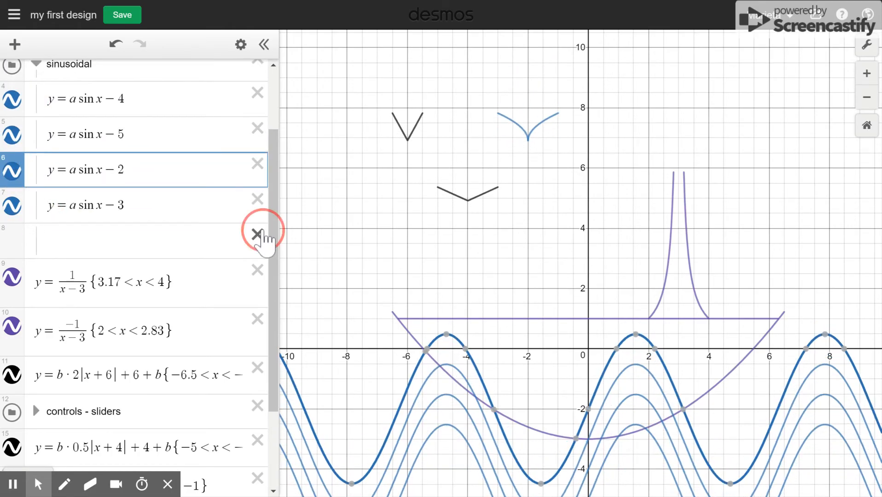
pyautogui.scroll(2, 138, 180)
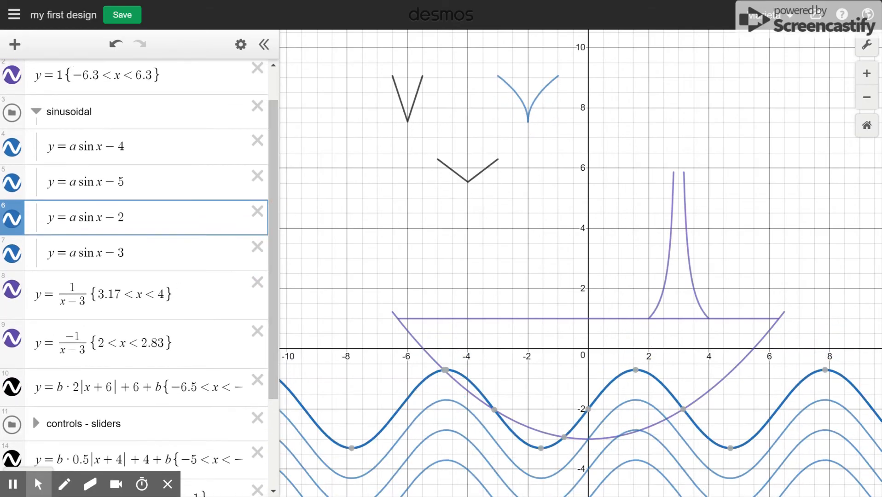
pyautogui.click(35, 121)
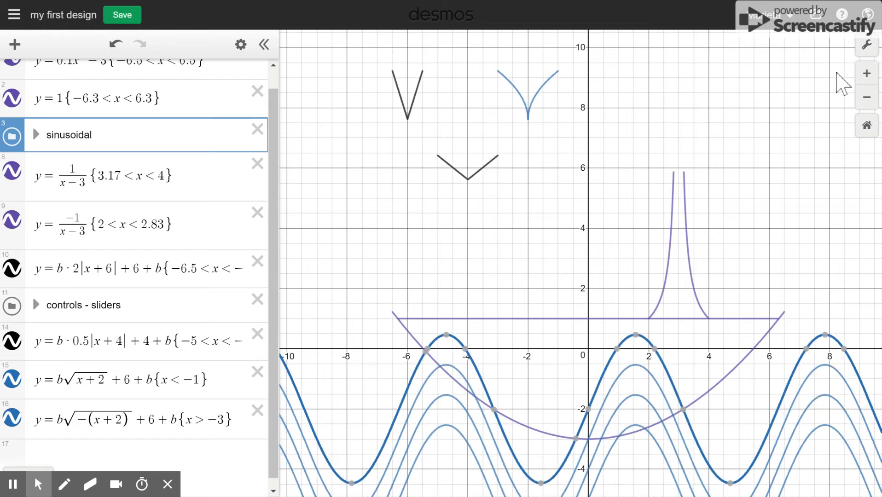
# Step: Hide the grid, the axis numbers, the x-axis and the y-axis on the graph
pyautogui.click(866, 46)
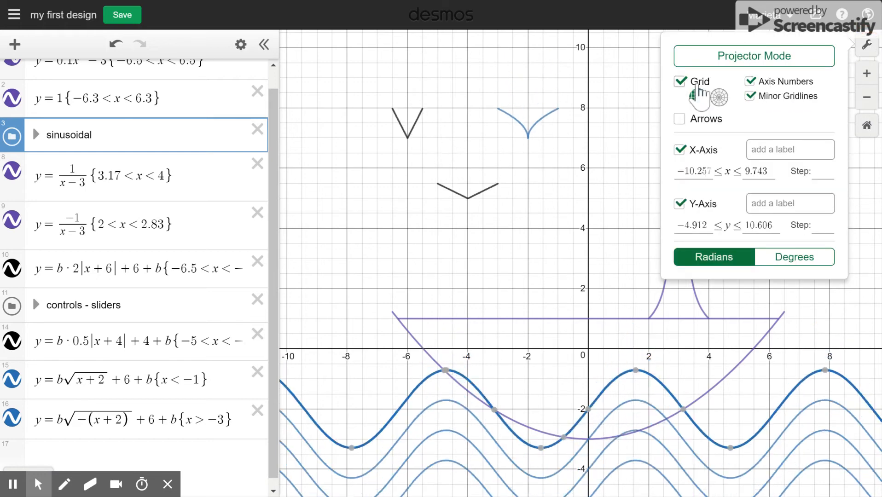
pyautogui.click(695, 84)
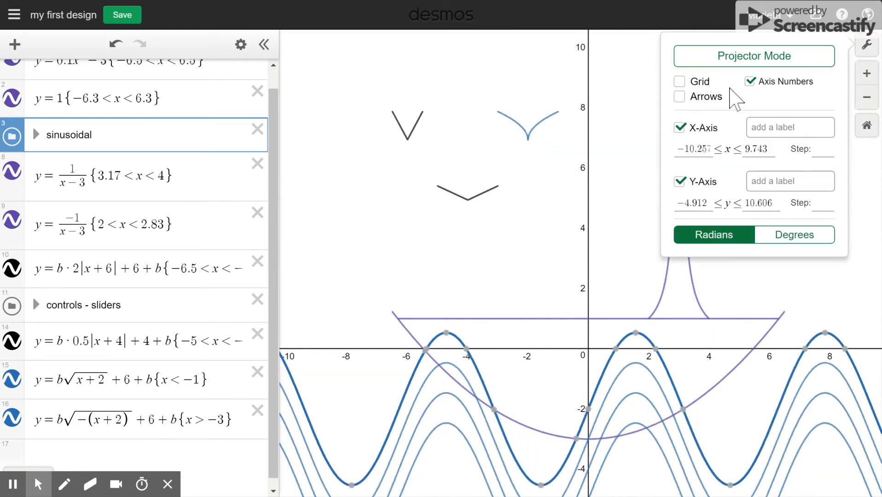
pyautogui.click(751, 83)
pyautogui.click(680, 129)
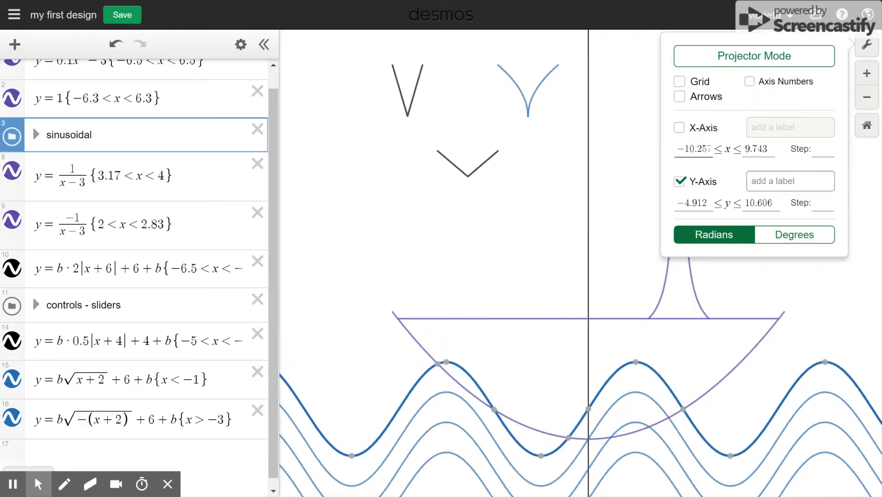
pyautogui.click(681, 181)
pyautogui.click(578, 279)
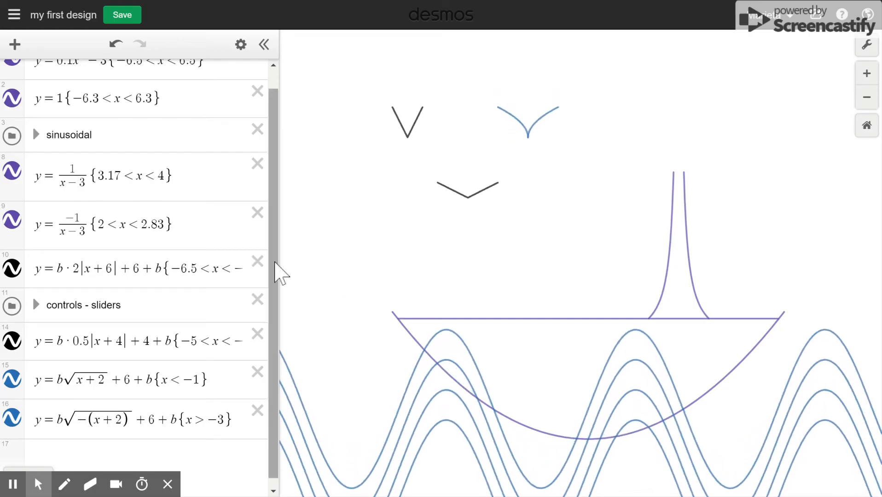
# Step: Expand the sinusoidal folder to check its contents and collapse it again
pyautogui.moveTo(274, 263); pyautogui.dragTo(275, 272)
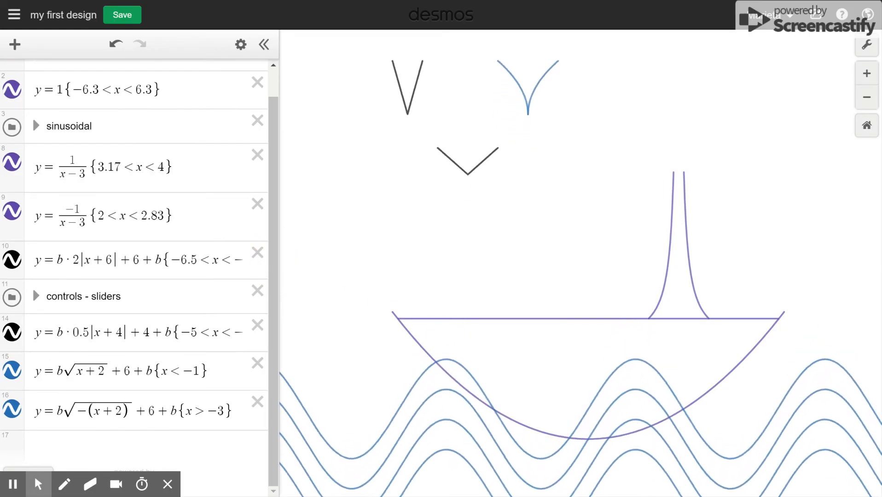
pyautogui.click(36, 128)
pyautogui.click(36, 127)
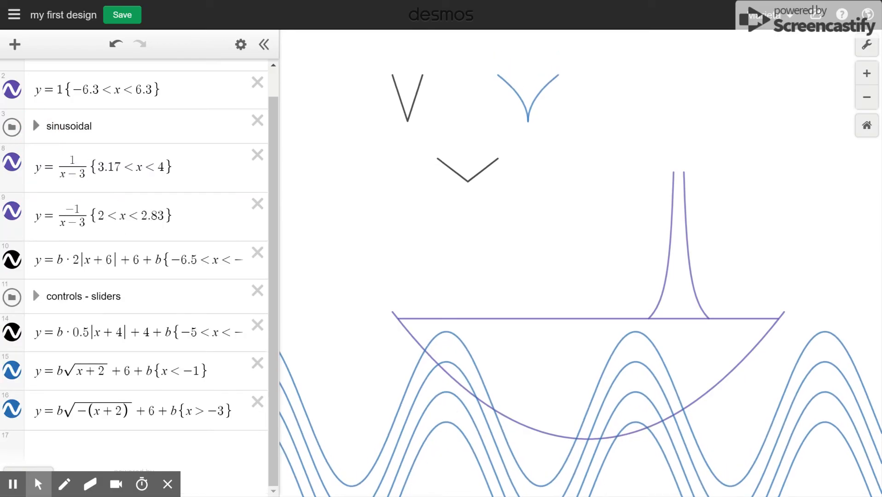
# Step: Expand the sinusoidal folder and redefine the wave equation a sin x − 2 as the function f(x)
pyautogui.click(36, 126)
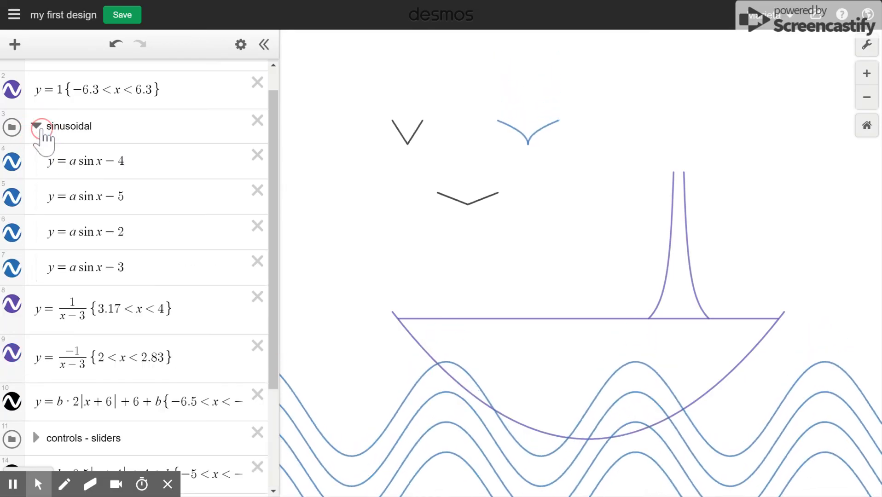
pyautogui.click(55, 160)
pyautogui.doubleClick(51, 161)
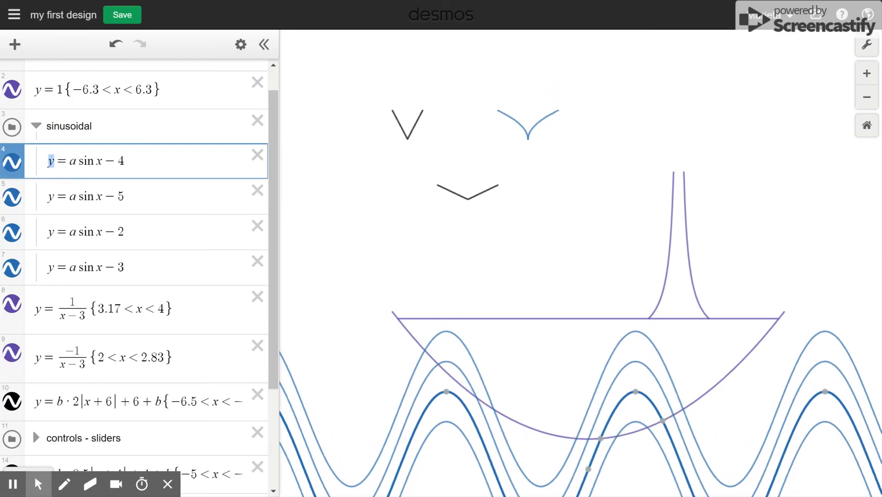
pyautogui.moveTo(55, 231); pyautogui.dragTo(45, 231)
pyautogui.write('f(x)')
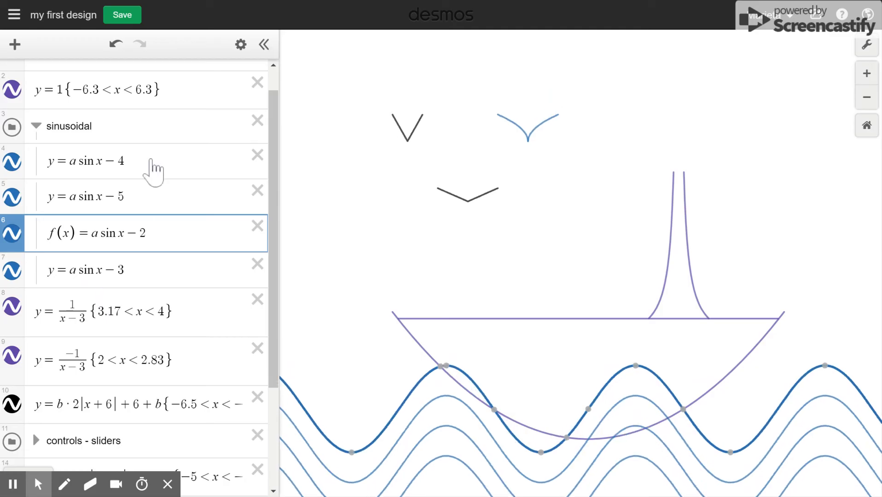
# Step: Add the inequality y < f(x) in a new row at the end of the list to shade below the highest wave
pyautogui.click(273, 171)
pyautogui.moveTo(274, 171); pyautogui.dragTo(291, 291)
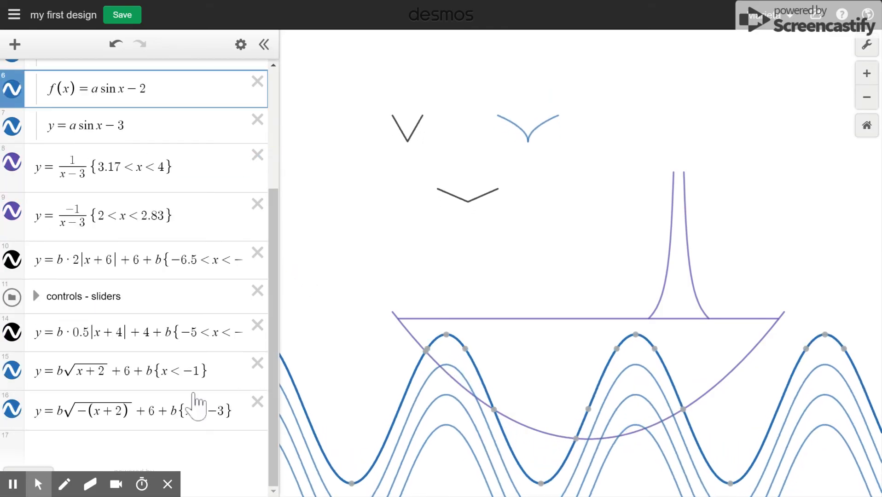
pyautogui.click(162, 440)
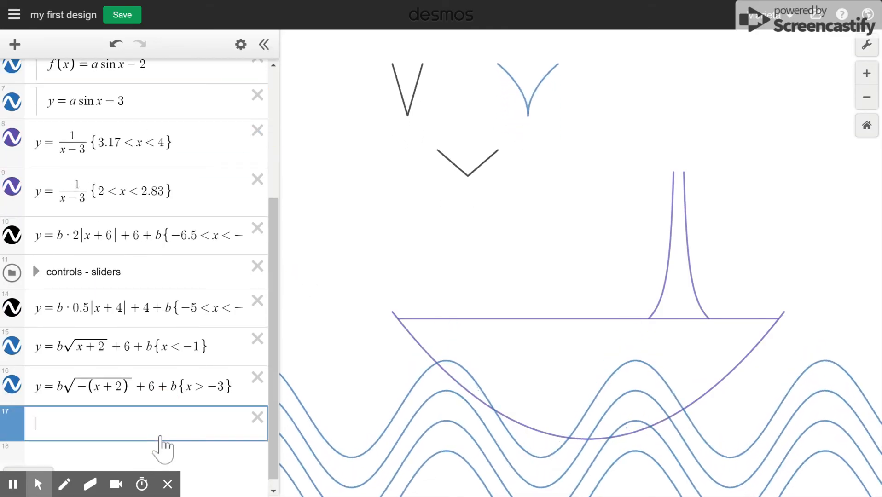
pyautogui.write('f')
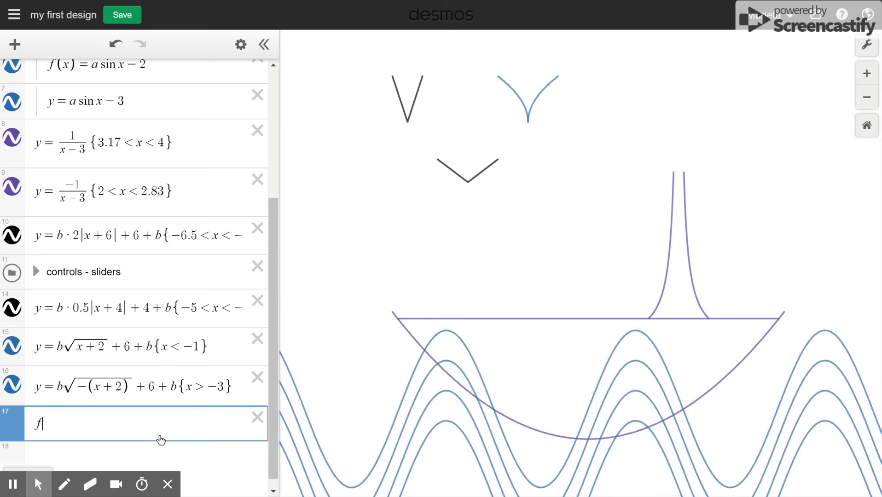
pyautogui.write('(')
pyautogui.press('BackSpace')
pyautogui.press('BackSpace')
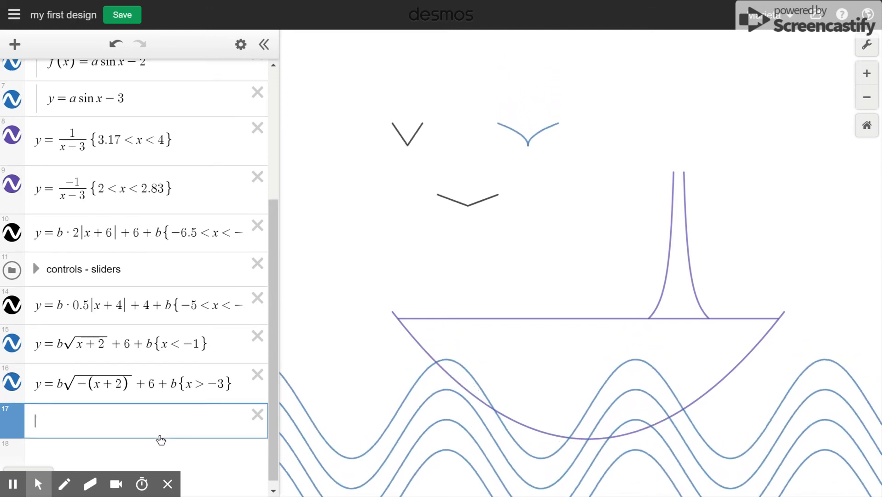
pyautogui.write('y<f')
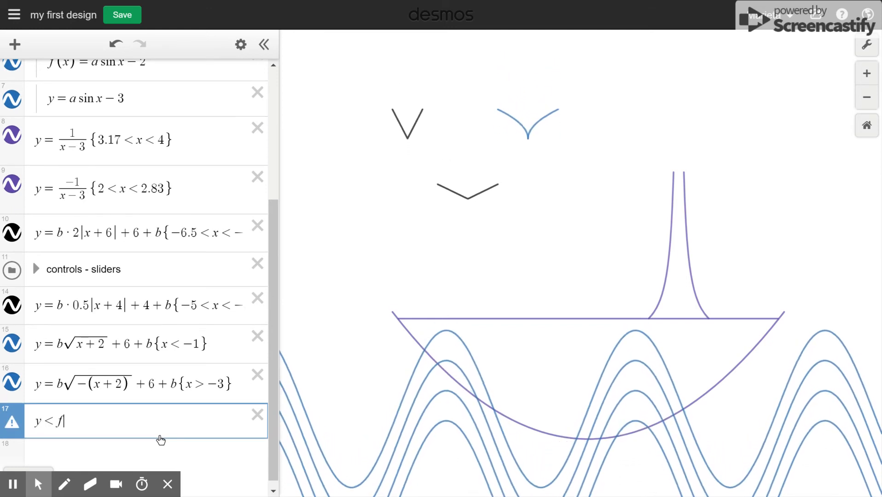
pyautogui.write('(x)')
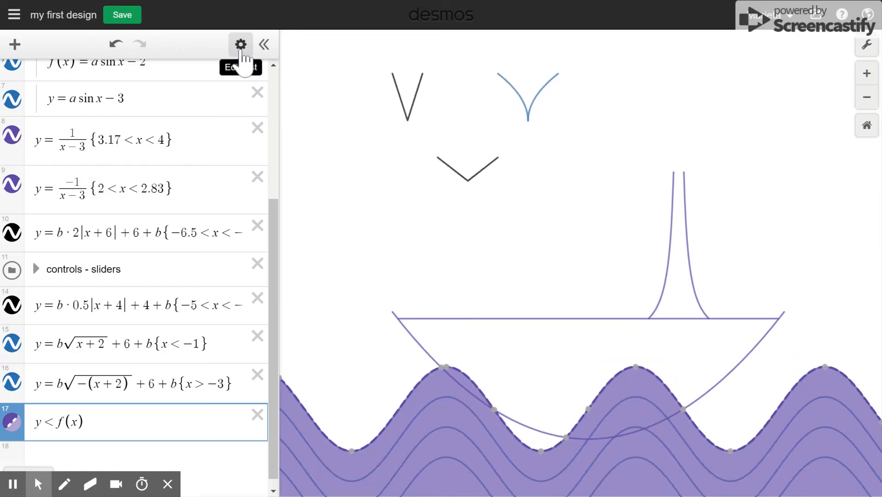
# Step: Change the color of the y < f(x) shading to blue
pyautogui.click(240, 44)
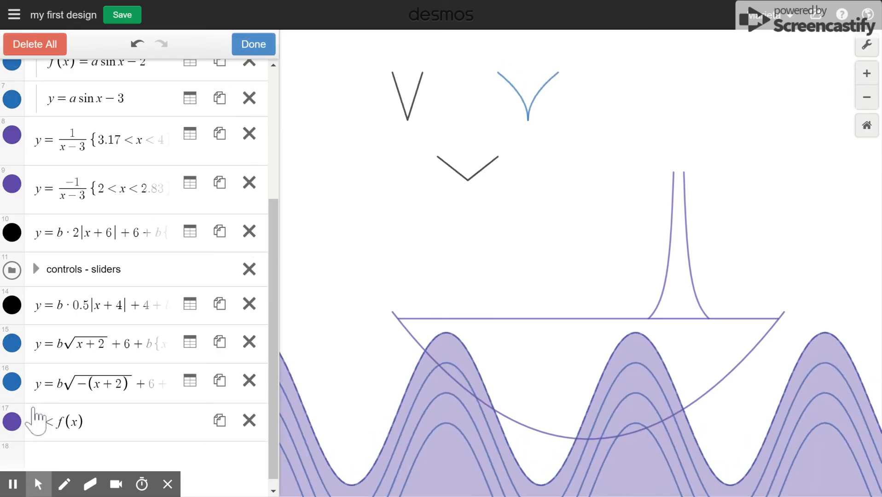
pyautogui.click(14, 421)
pyautogui.click(63, 415)
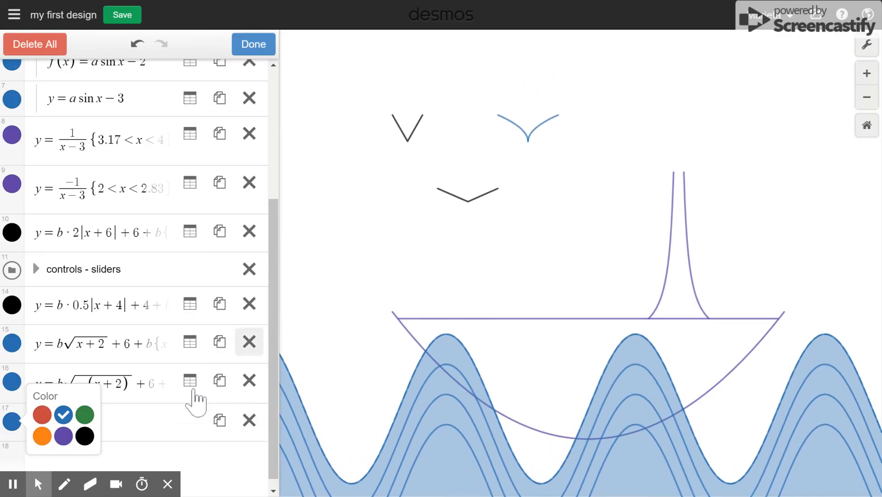
pyautogui.click(349, 417)
# Step: Add an empty expression row below the y < f(x) inequality and deselect it
pyautogui.click(147, 455)
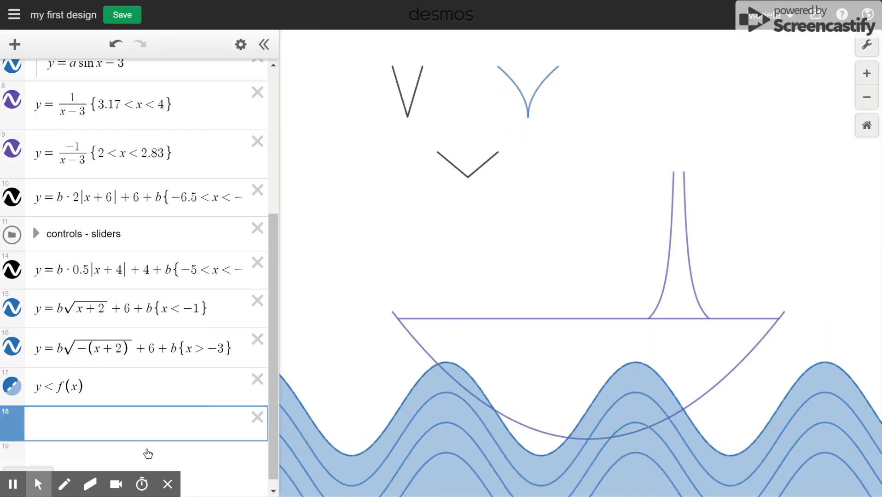
pyautogui.hotkey('alt', 'f')
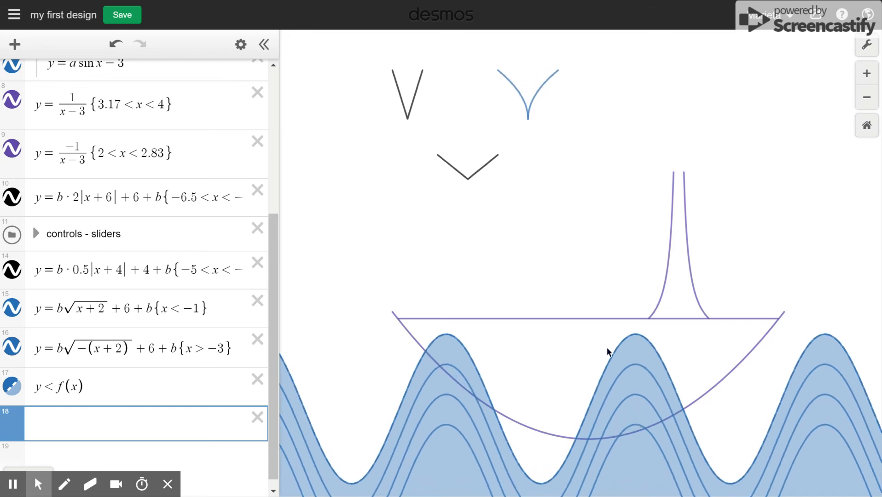
pyautogui.click(576, 303)
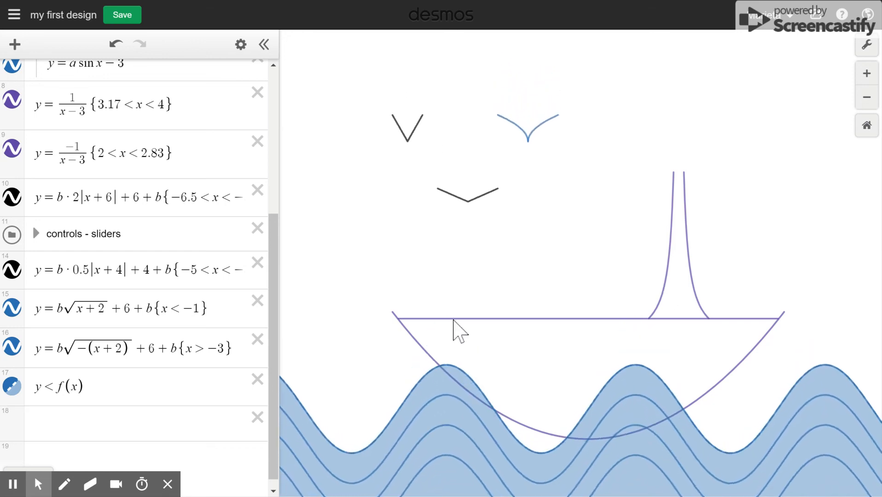